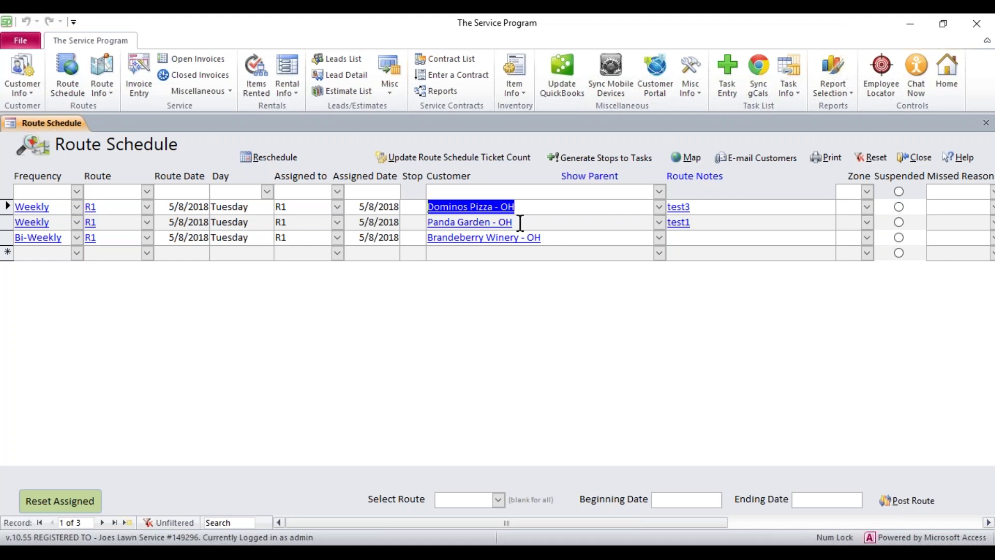
# - Select the Panda Garden and Brandeberry Winery stops in the Route Schedule
pyautogui.click(411, 203)
pyautogui.click(411, 221)
pyautogui.click(412, 236)
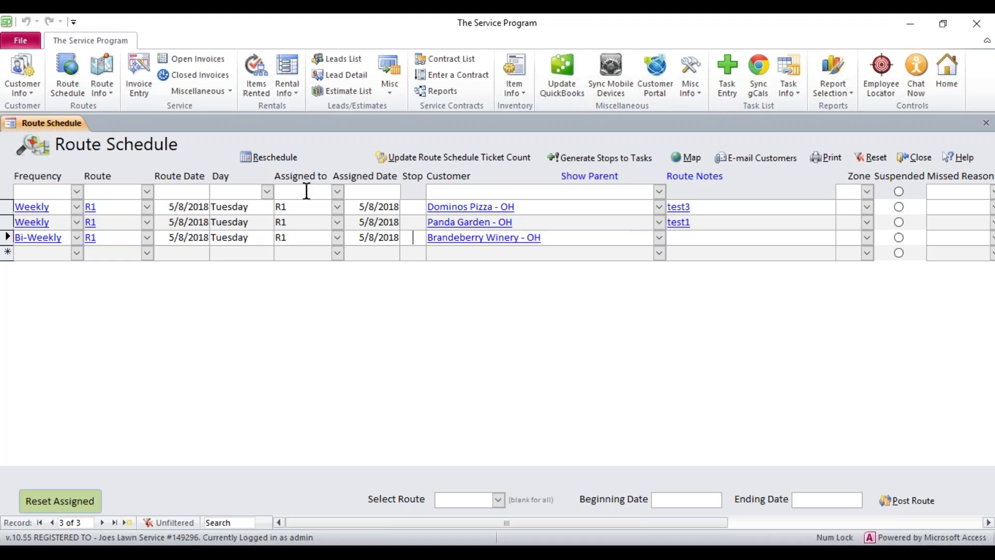
# - Open the Customer List and inspect Alfonsos Pizza's address, city and postal code
pyautogui.click(23, 91)
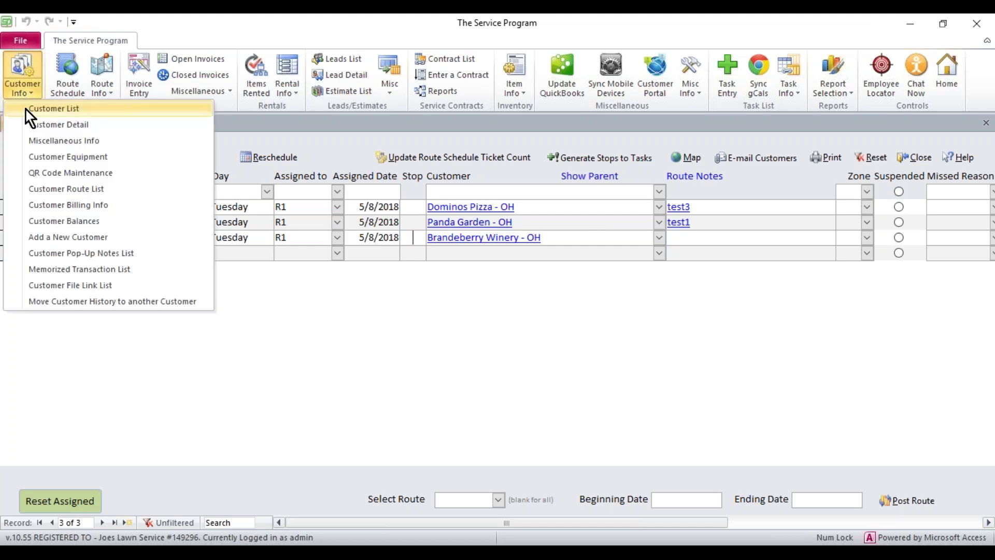
pyautogui.click(26, 109)
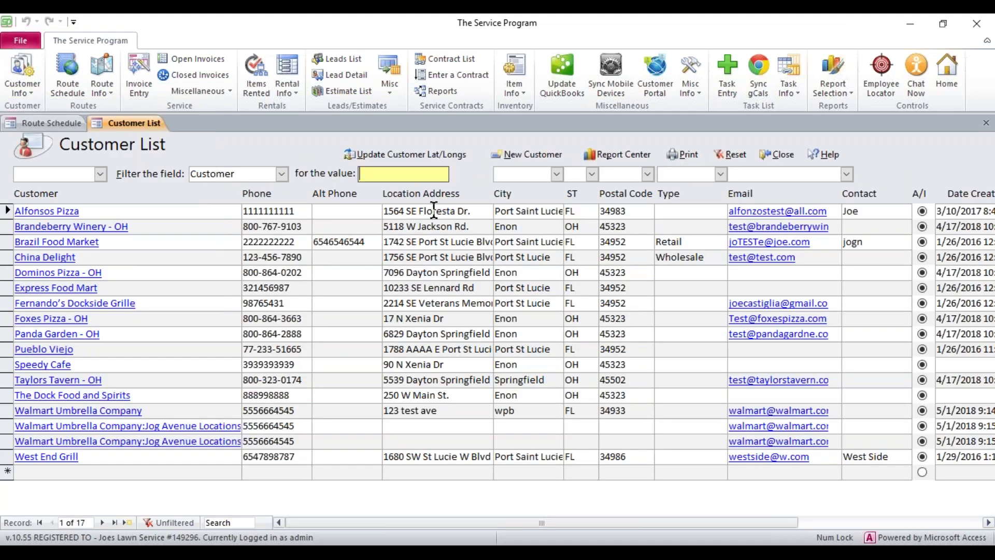
pyautogui.moveTo(459, 203); pyautogui.dragTo(382, 204)
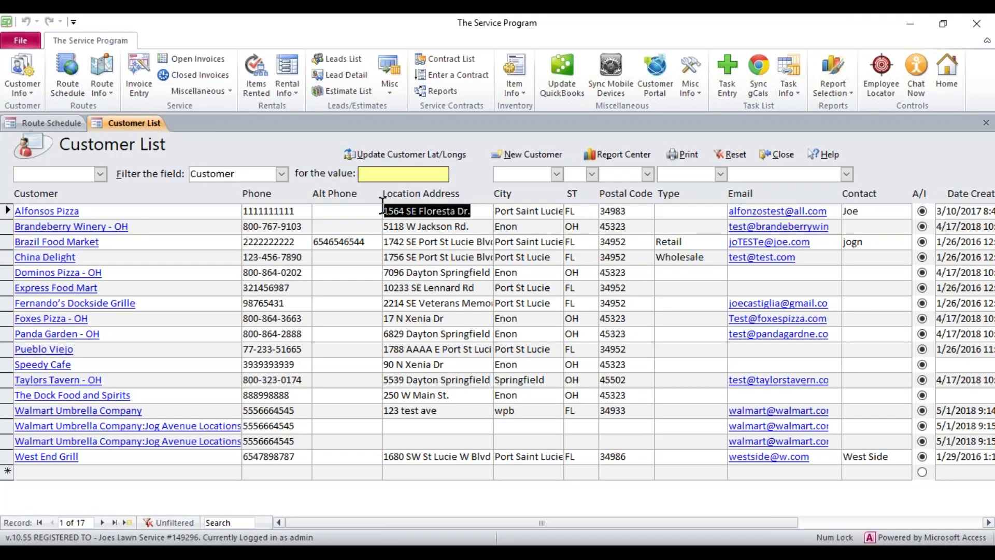
pyautogui.click(504, 211)
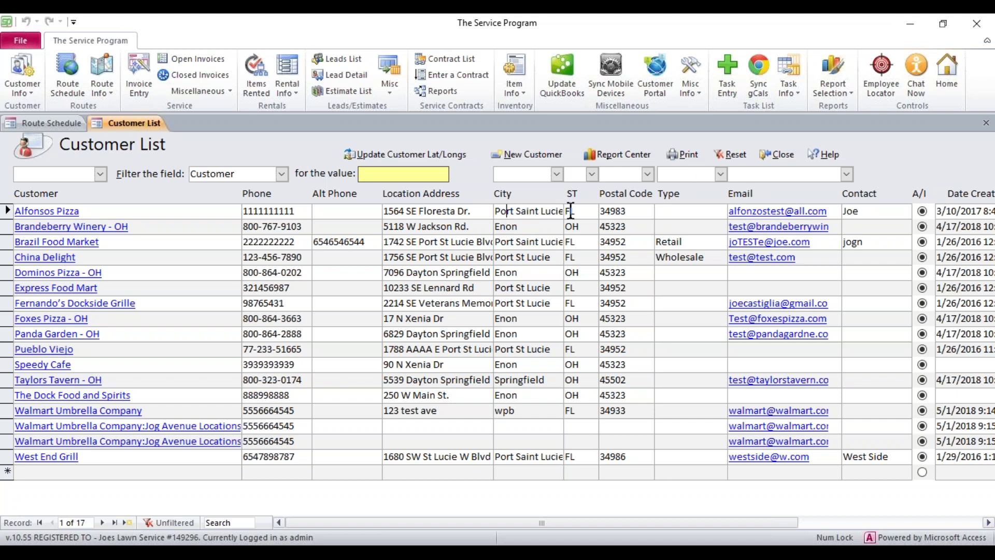
pyautogui.click(627, 213)
# - Check the empty address, city and postal code of Jog Avenue Locations
pyautogui.click(426, 430)
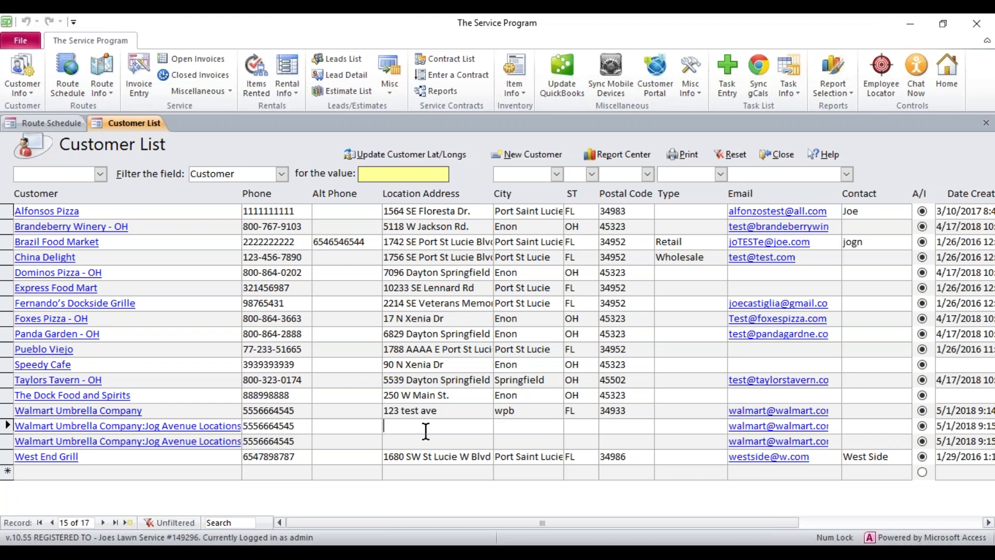
pyautogui.click(521, 422)
pyautogui.click(626, 424)
pyautogui.click(458, 426)
# - View the QuickBooks update window, close it, and reopen the Customer List
pyautogui.click(557, 80)
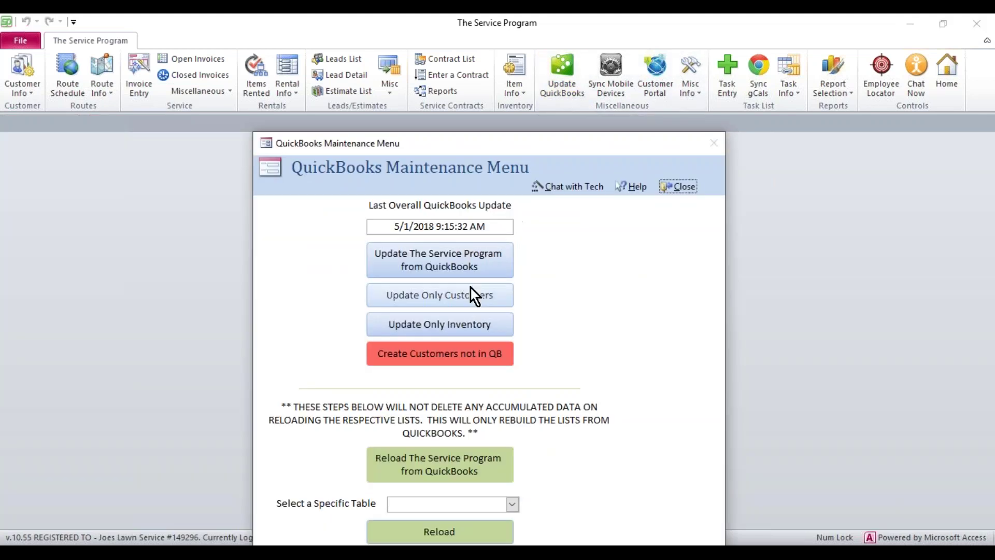
pyautogui.click(666, 188)
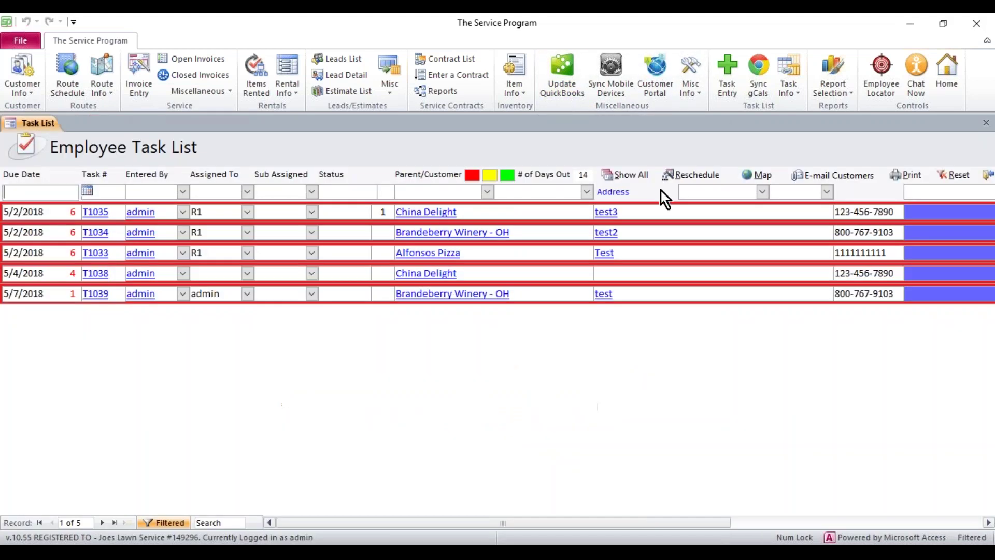
pyautogui.click(21, 93)
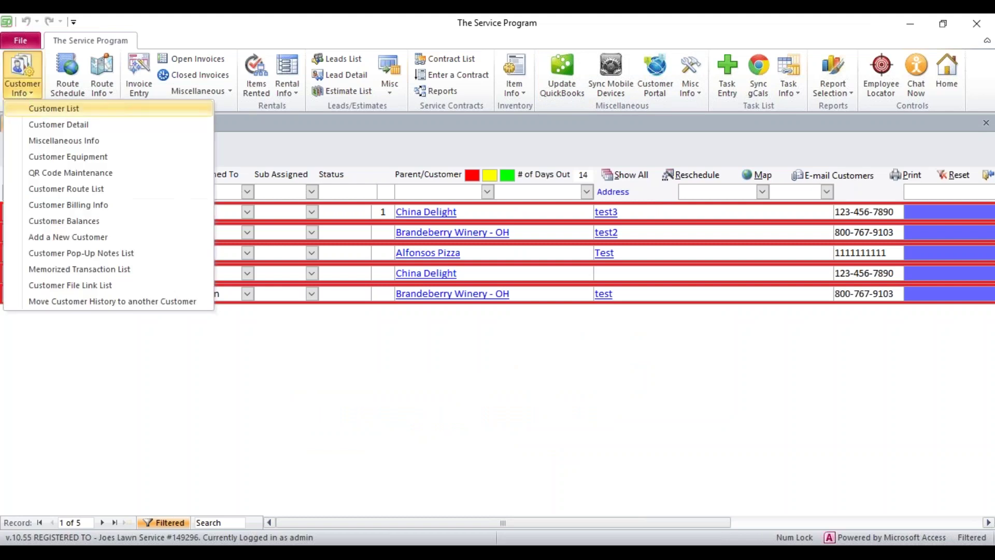
pyautogui.click(51, 108)
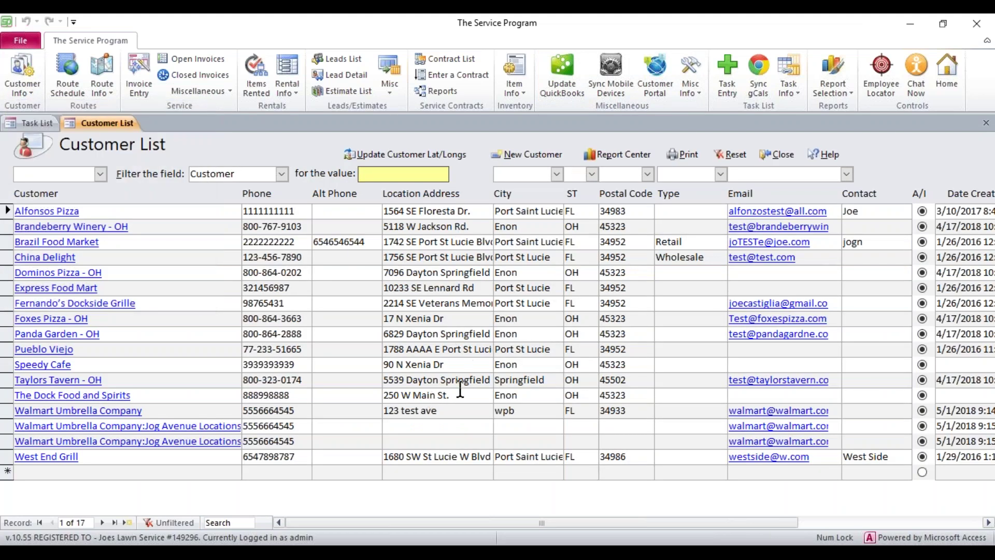
# - Compare the blank addresses of both Jog Avenue rows, then return to the Route Schedule
pyautogui.click(429, 426)
pyautogui.click(407, 442)
pyautogui.click(402, 429)
pyautogui.click(394, 446)
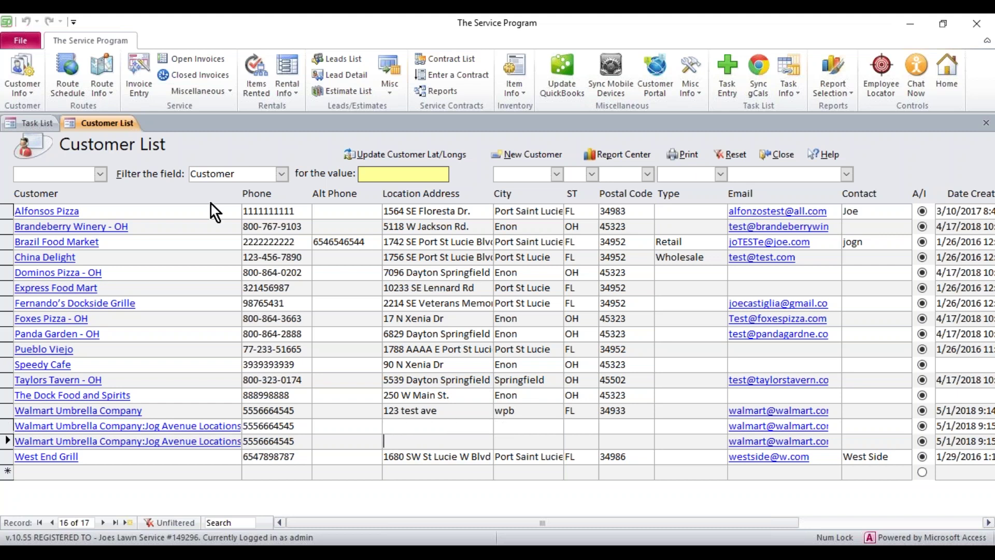
pyautogui.click(69, 70)
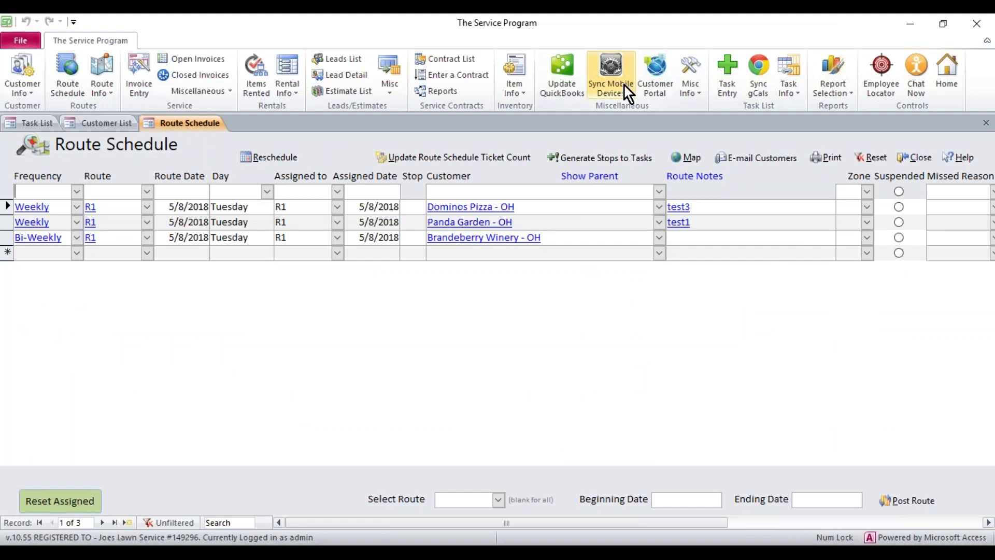
# - Review the Mobile Sync form and close it without syncing
pyautogui.click(615, 70)
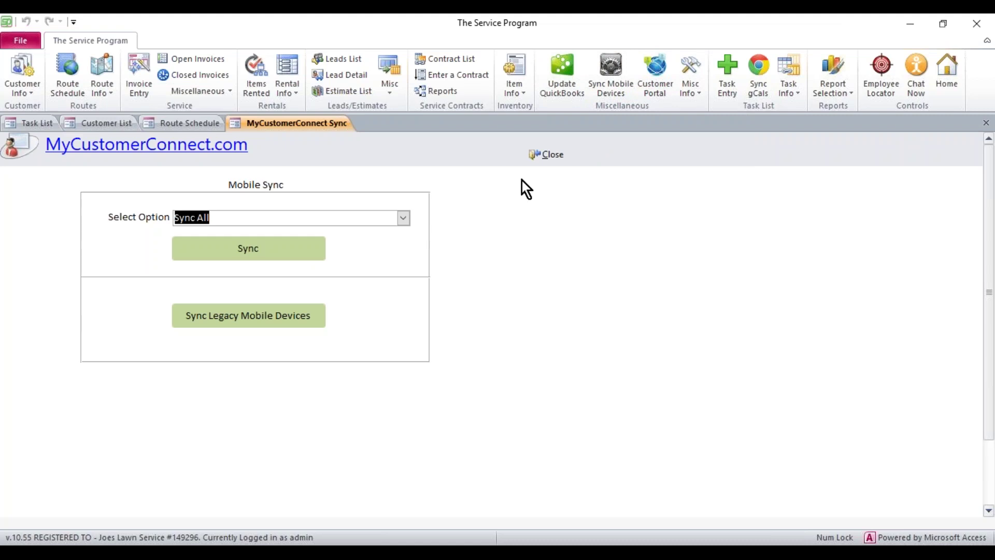
pyautogui.click(552, 156)
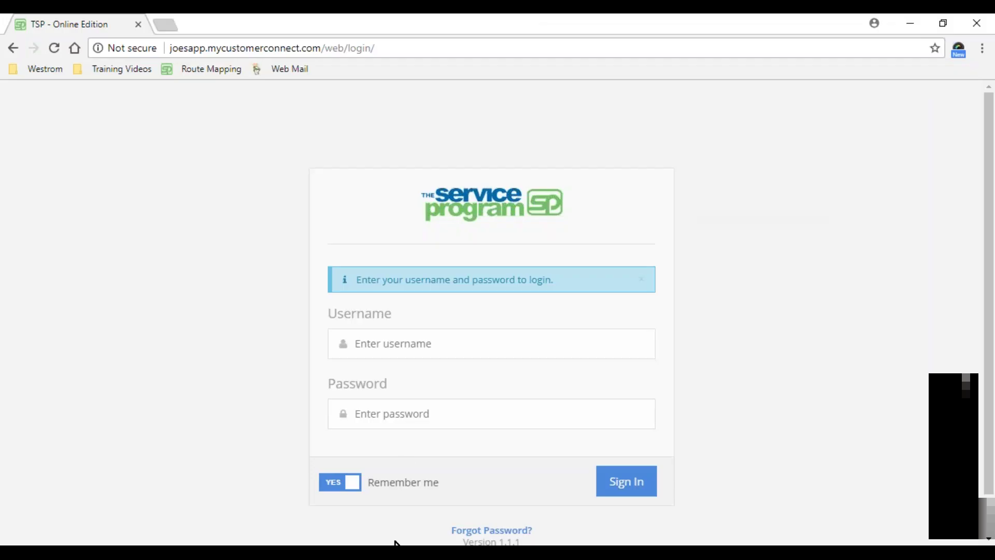
# - Log in to MyCustomerConnect with the admin username and the account password
pyautogui.click(417, 356)
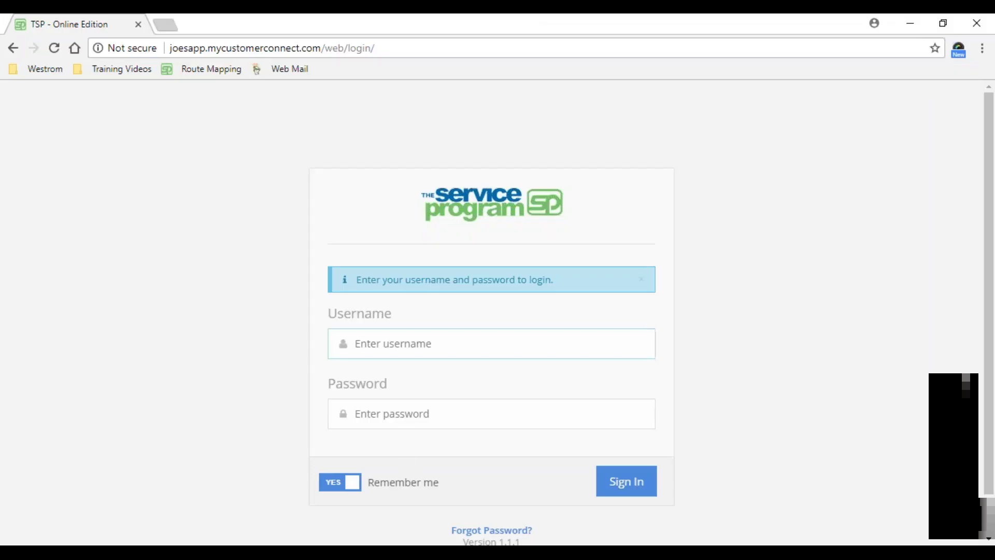
pyautogui.write('admin')
pyautogui.press('Tab')
pyautogui.write('admin')
pyautogui.press('Return')
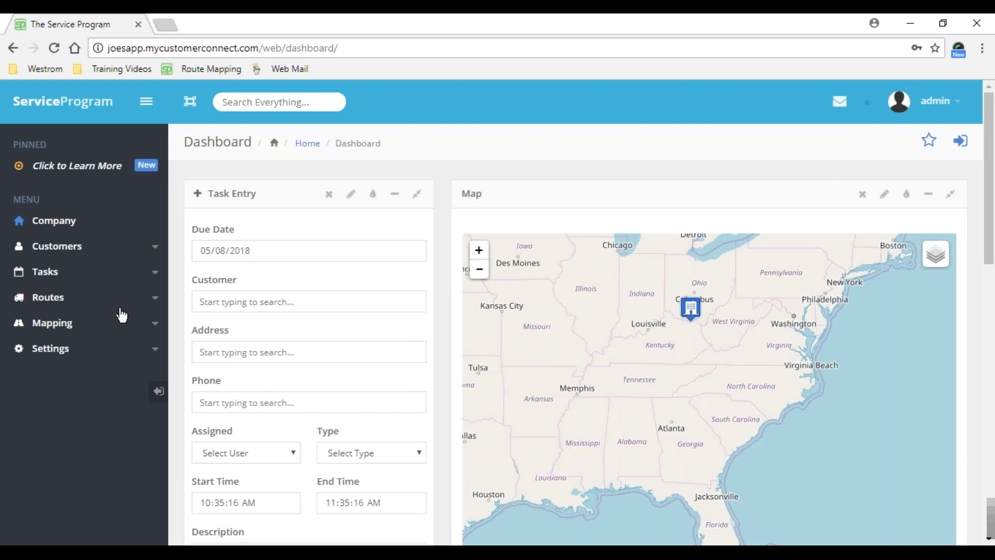
# - Open Settings > Web Options > Geocoding and review the customers needing corrections, including Speedy Cafe
pyautogui.click(101, 354)
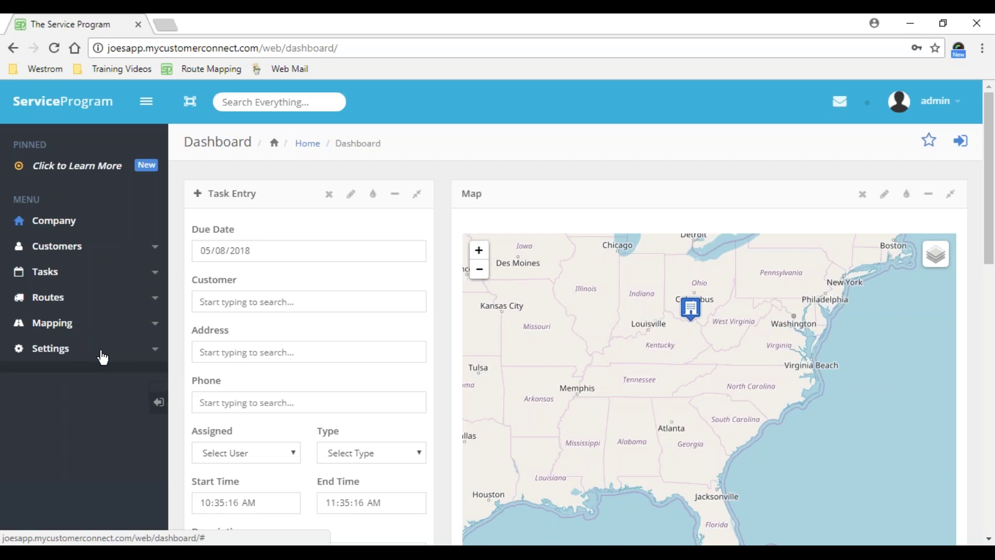
pyautogui.click(93, 411)
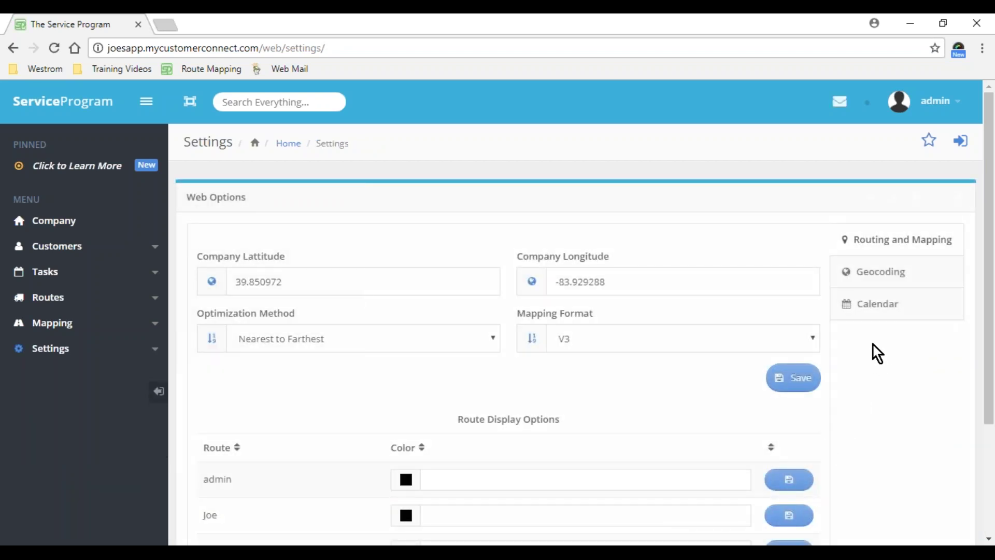
pyautogui.click(881, 279)
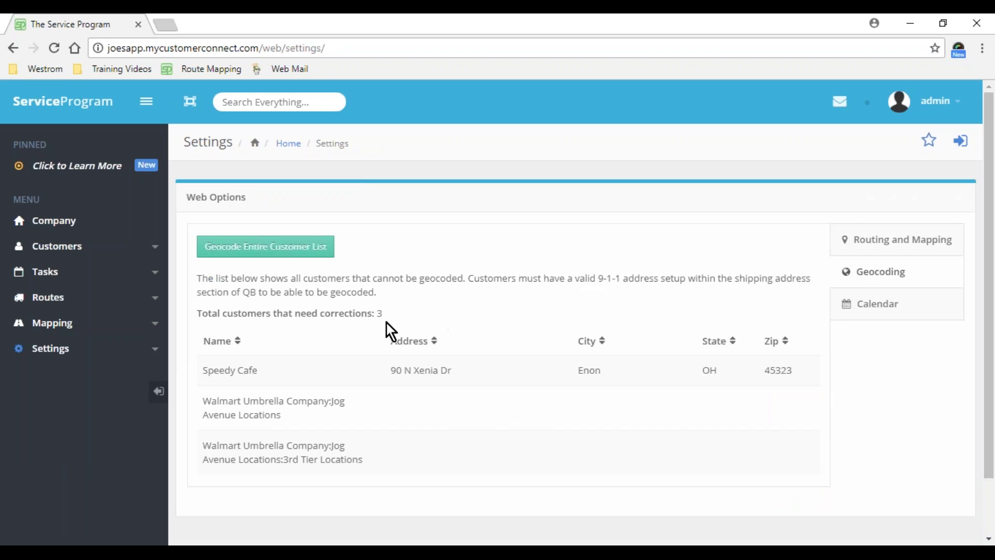
pyautogui.moveTo(386, 316); pyautogui.dragTo(193, 320)
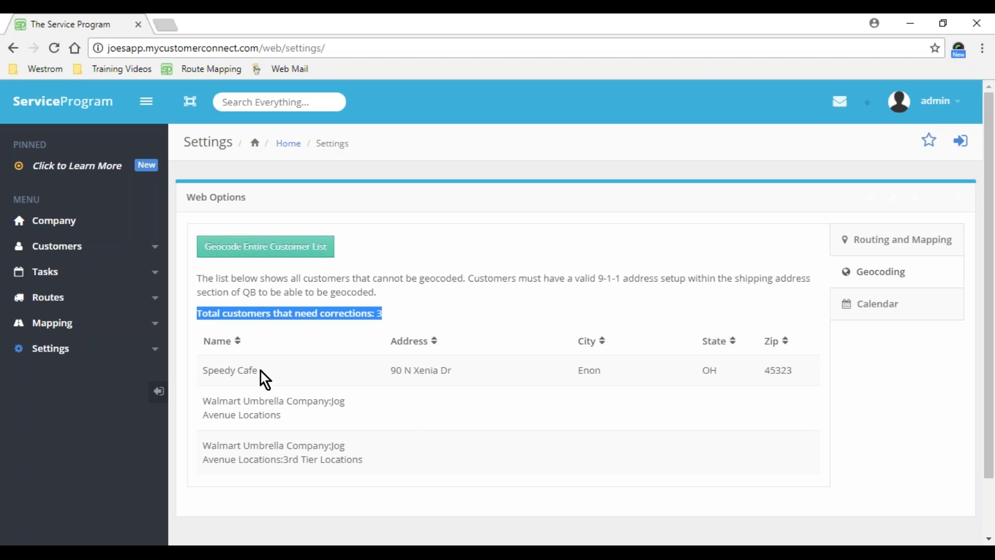
pyautogui.moveTo(259, 371); pyautogui.dragTo(202, 370)
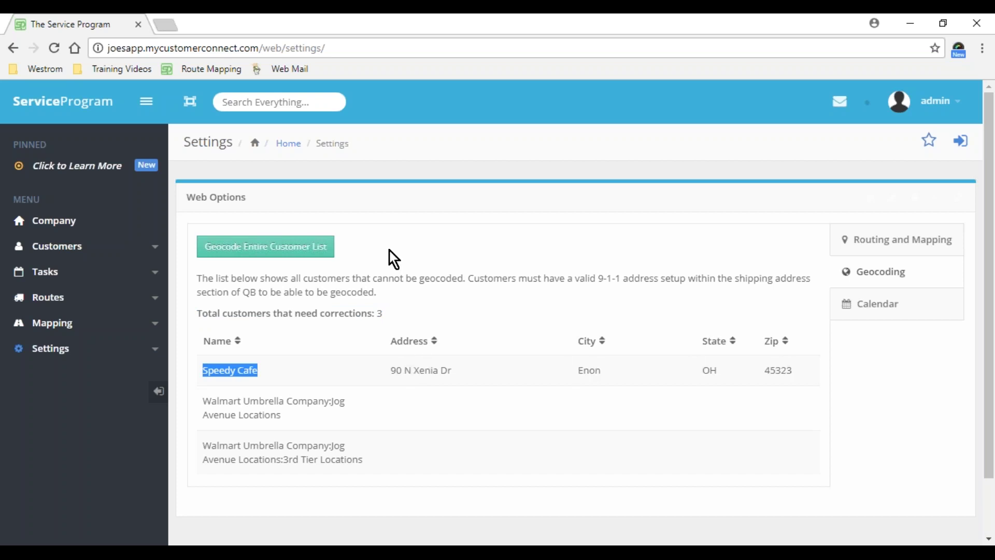
# - Geocode the entire customer list, reload Settings, and recheck the ungeocodable customers
pyautogui.click(300, 259)
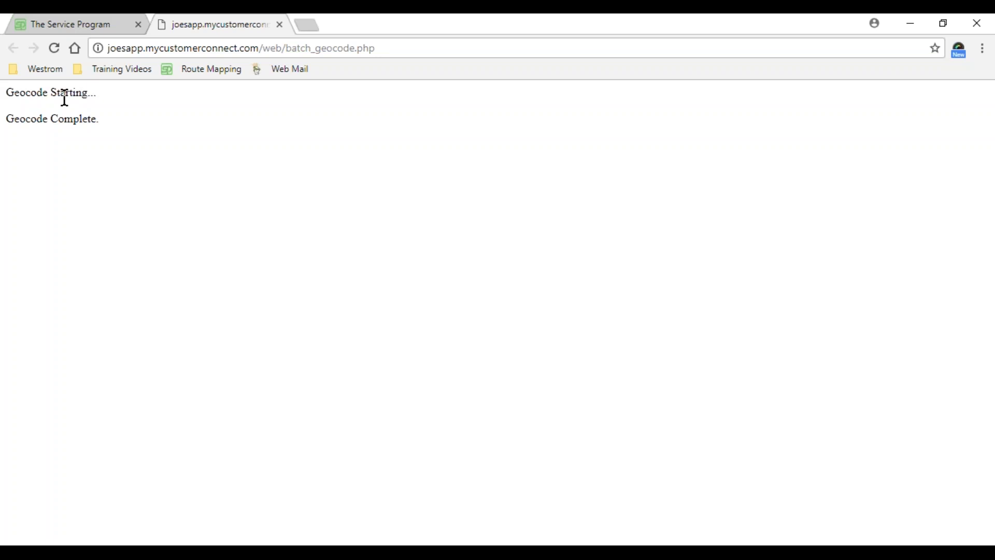
pyautogui.click(280, 25)
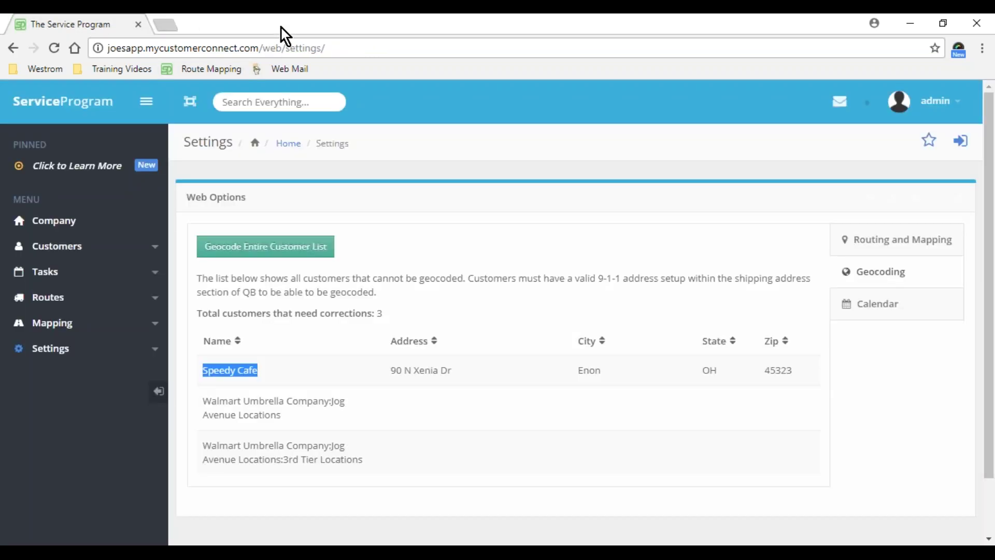
pyautogui.click(53, 48)
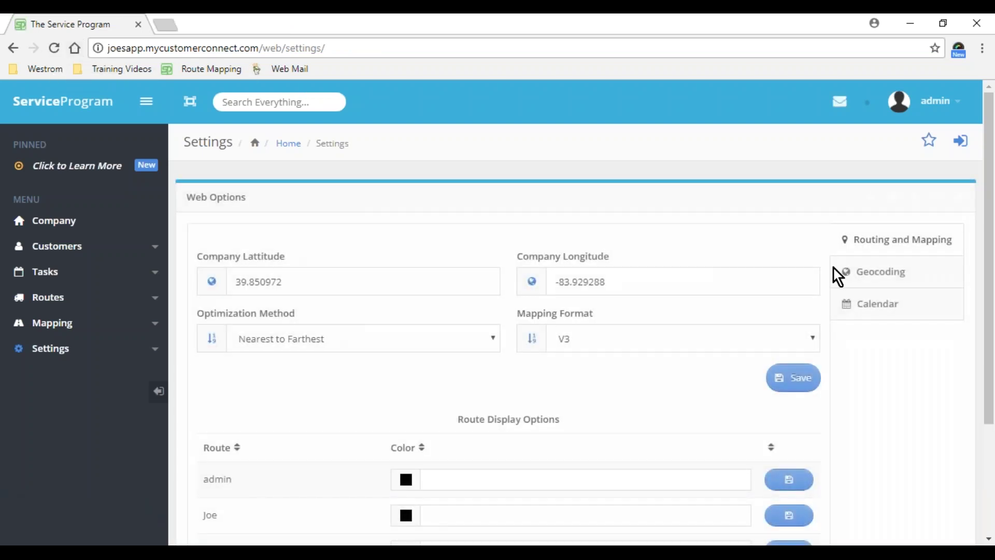
pyautogui.click(856, 277)
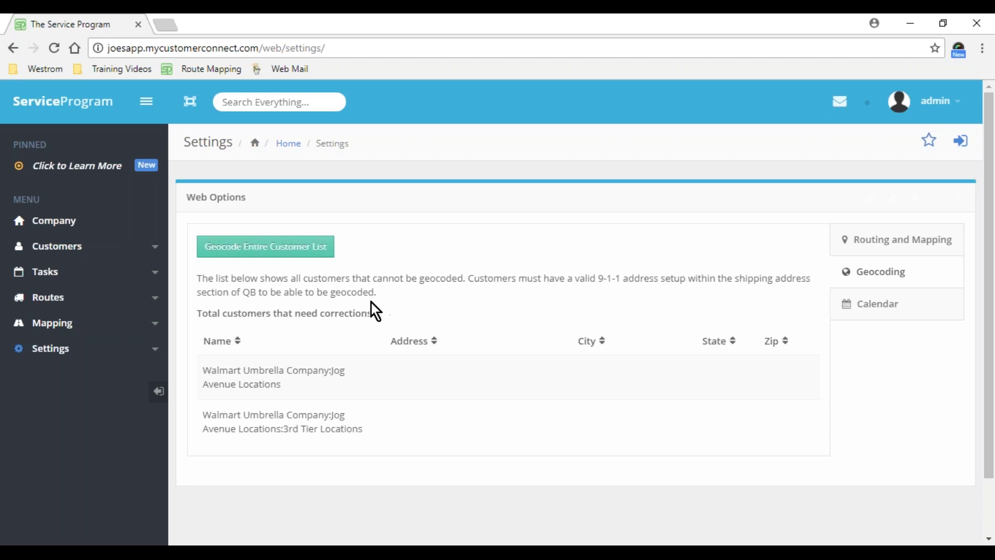
# - Geocode all customers, view the Route Mapping map, then return to the Route Schedule
pyautogui.click(294, 254)
pyautogui.click(125, 332)
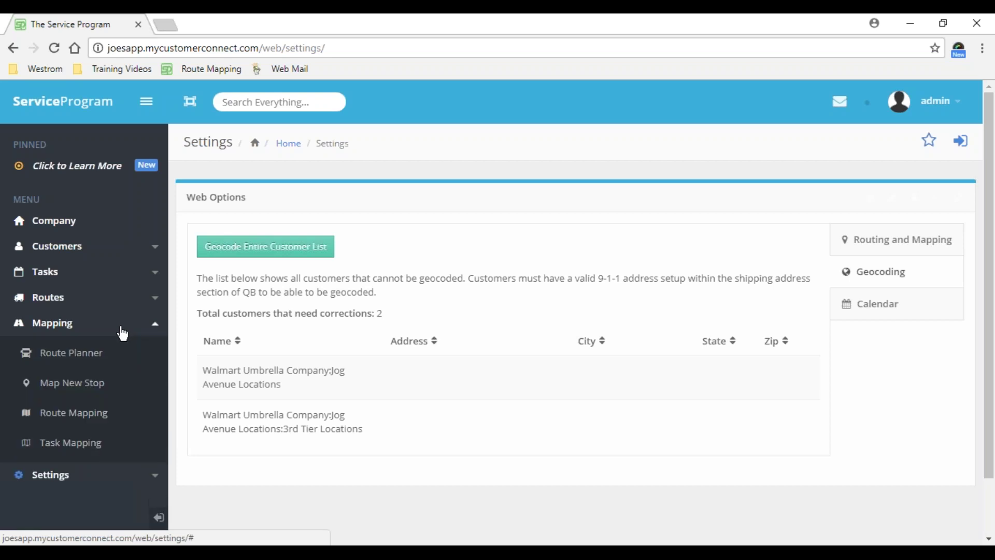
pyautogui.click(89, 414)
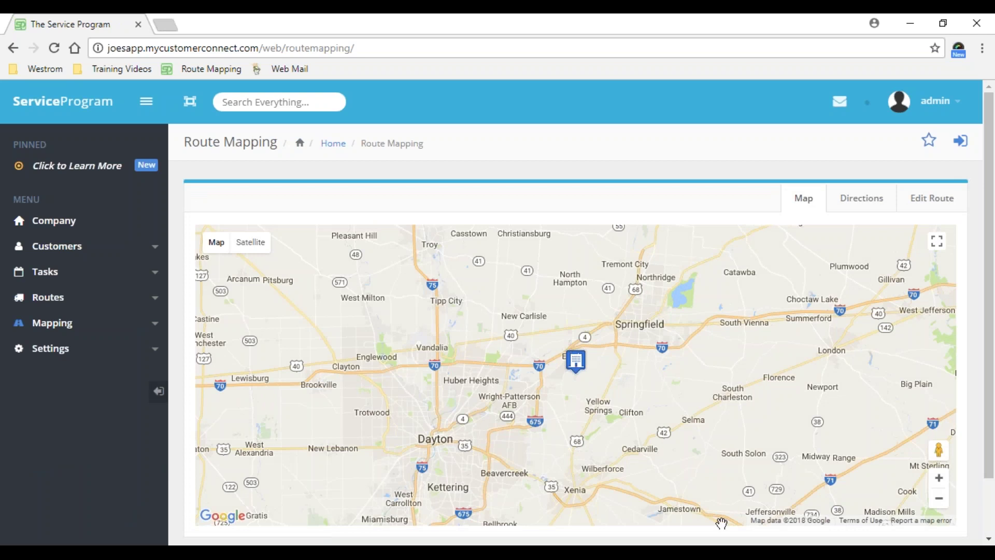
pyautogui.click(767, 497)
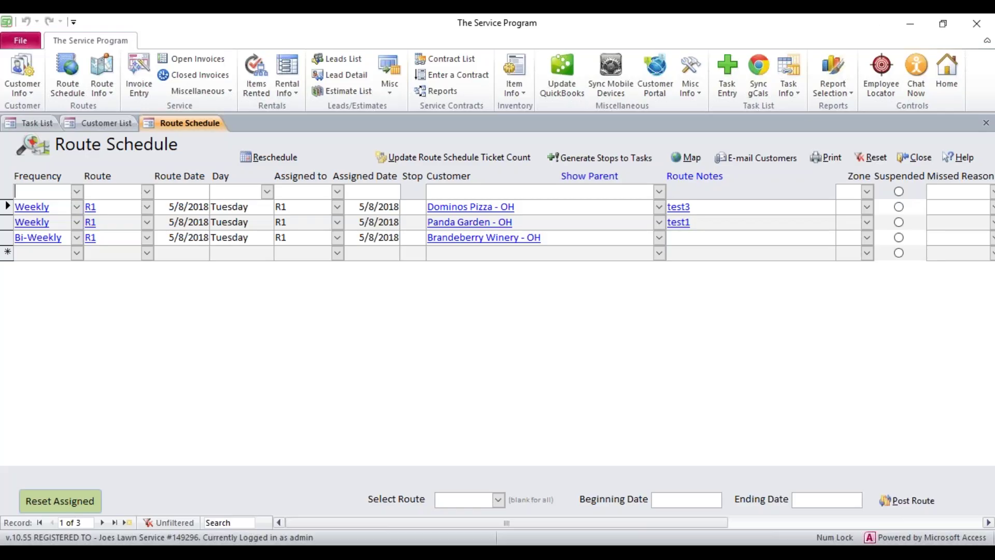
# - Open Control Table Maintenance and select the stored Latitude 27.288090
pyautogui.click(693, 92)
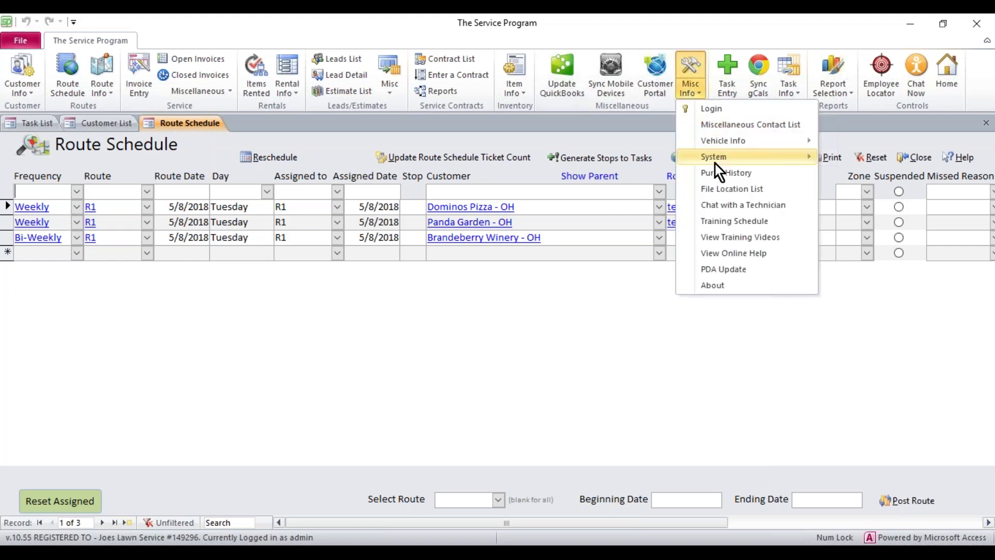
pyautogui.moveTo(715, 157)
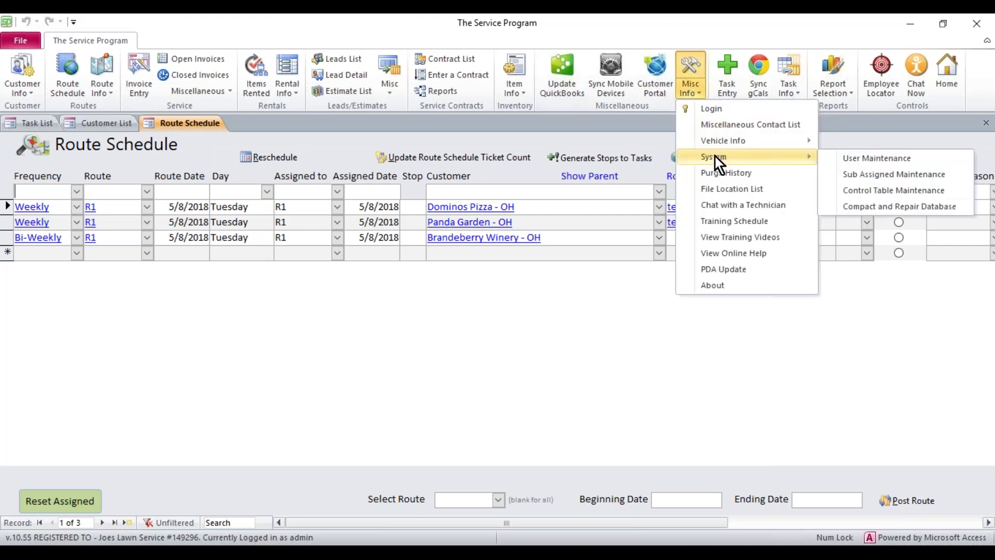
pyautogui.click(869, 192)
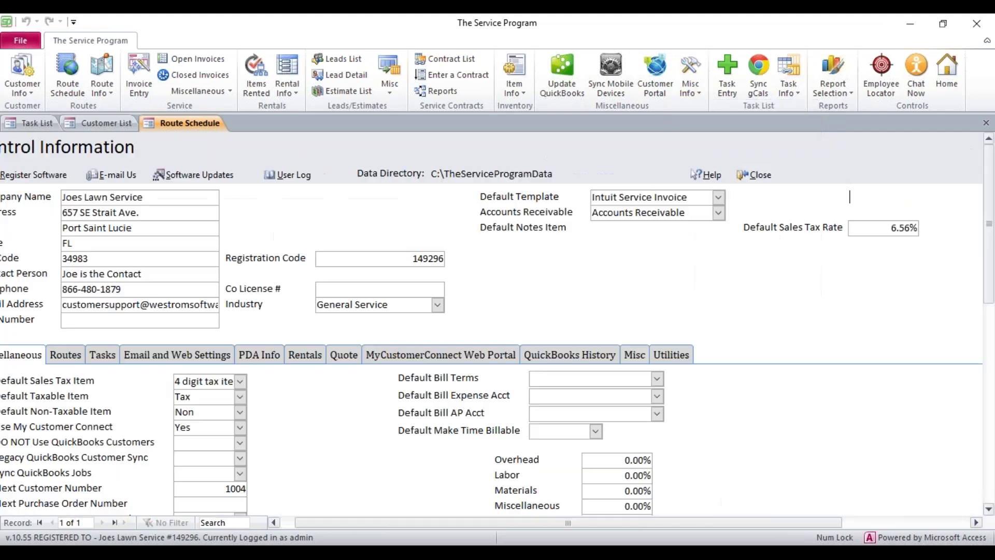
pyautogui.moveTo(654, 274); pyautogui.dragTo(573, 272)
pyautogui.press('Tab')
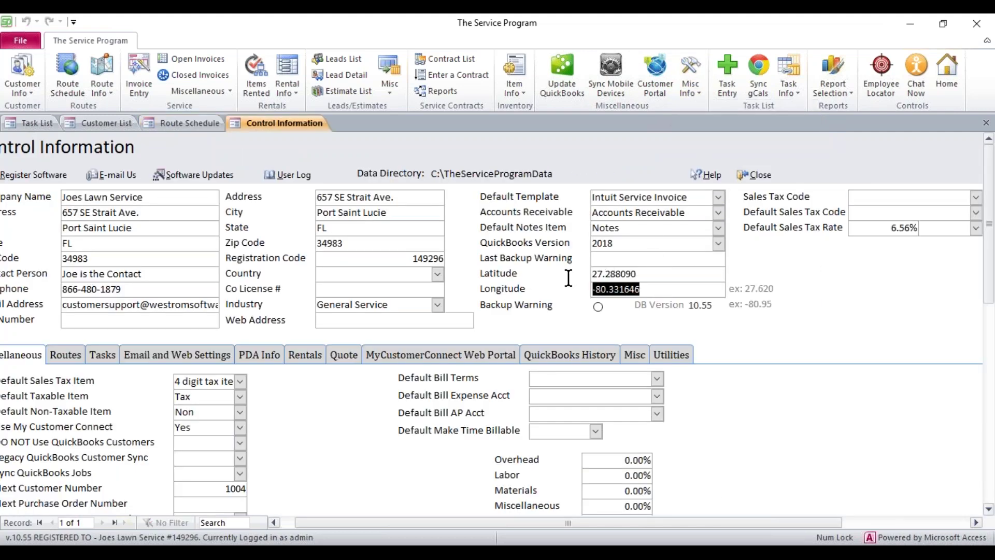
pyautogui.click(644, 273)
pyautogui.doubleClick(627, 270)
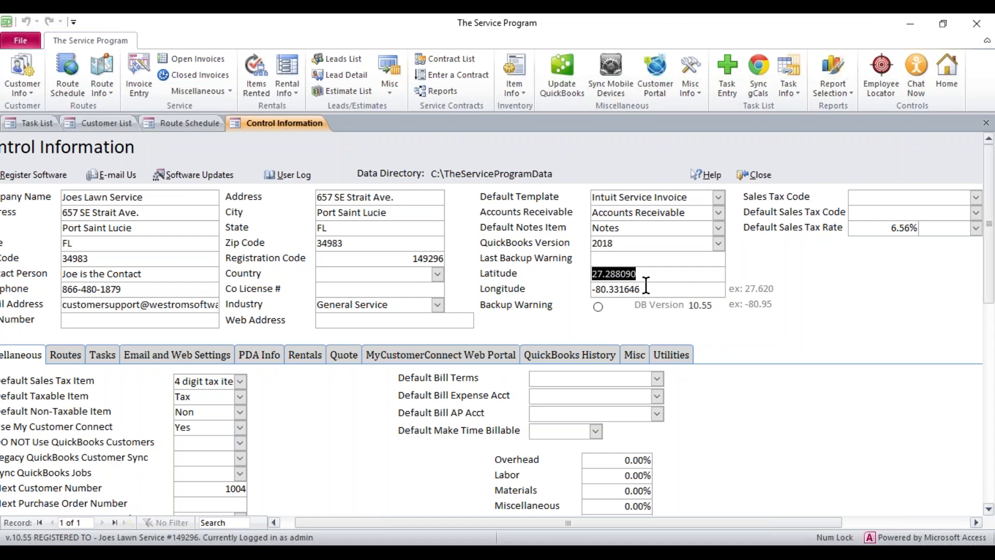
pyautogui.click(643, 275)
pyautogui.doubleClick(643, 275)
pyautogui.click(646, 289)
pyautogui.doubleClick(615, 288)
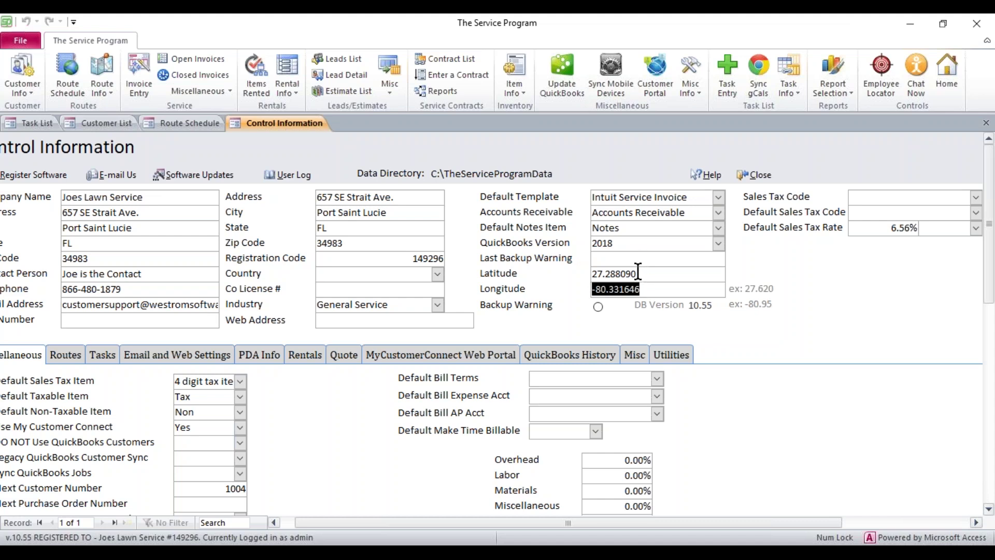
pyautogui.moveTo(638, 273); pyautogui.dragTo(594, 273)
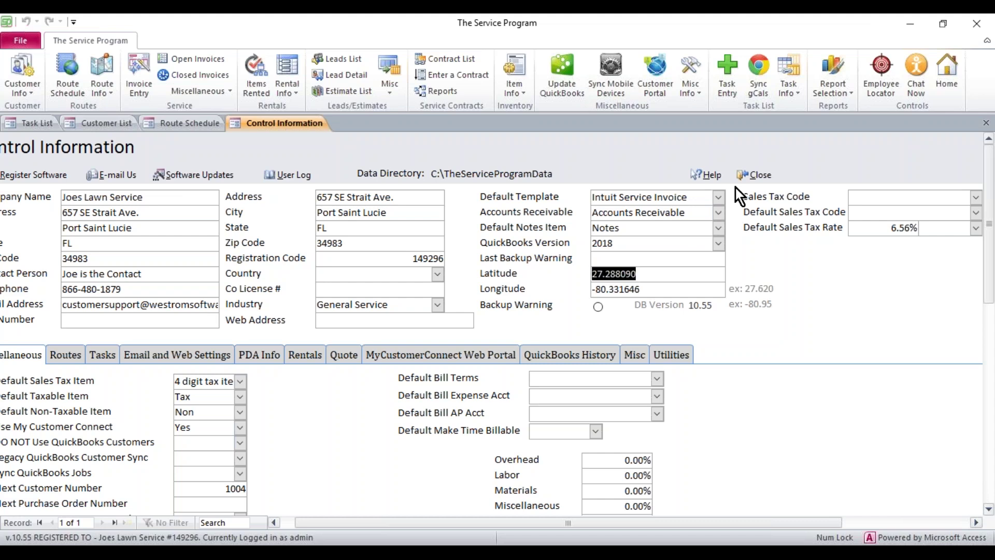
pyautogui.click(751, 175)
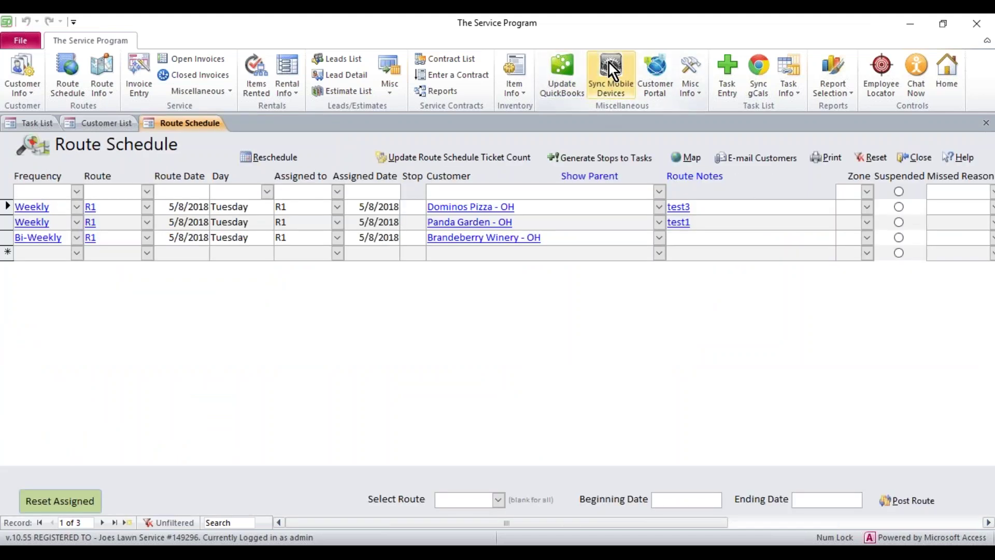
pyautogui.click(608, 63)
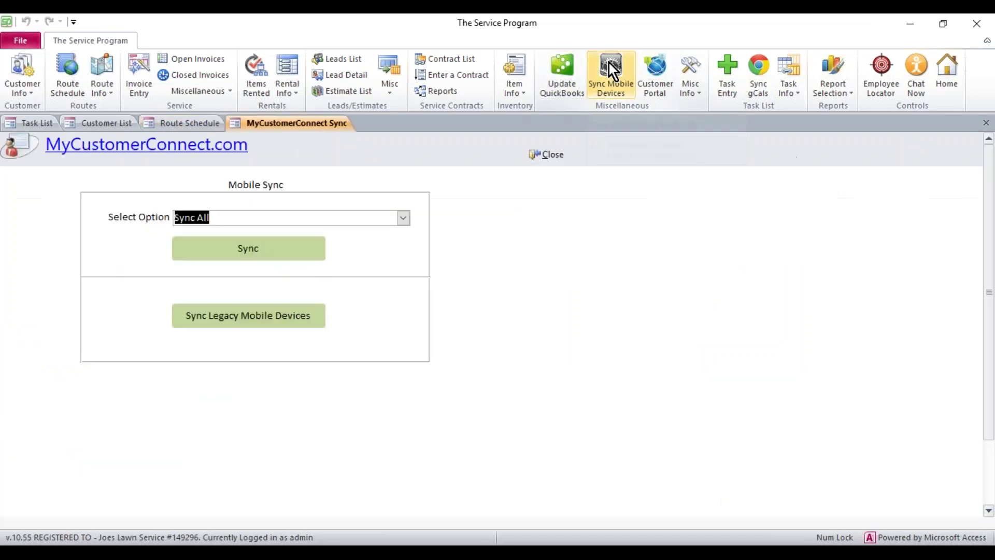
# - Choose Sync Core Files in Mobile Sync, then close the form
pyautogui.click(403, 218)
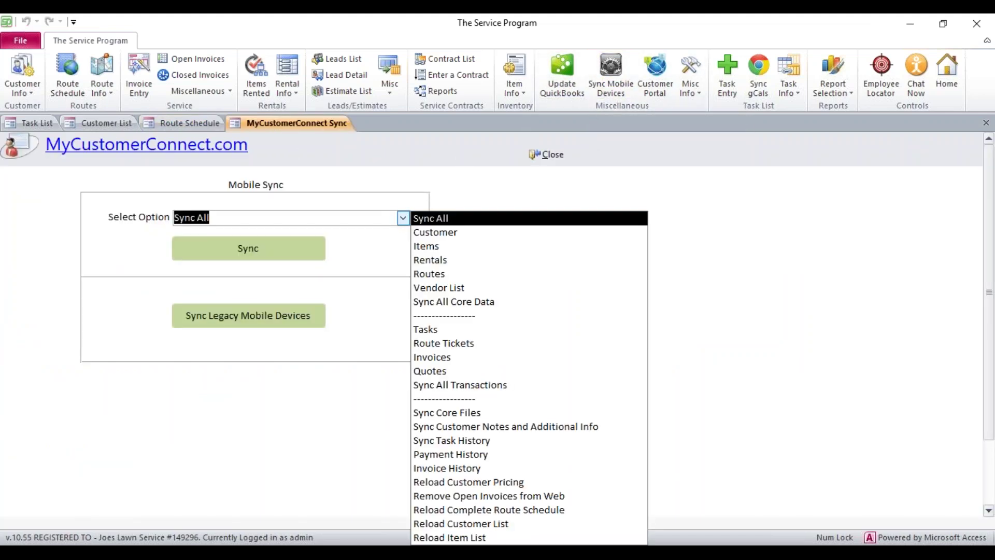
pyautogui.click(468, 413)
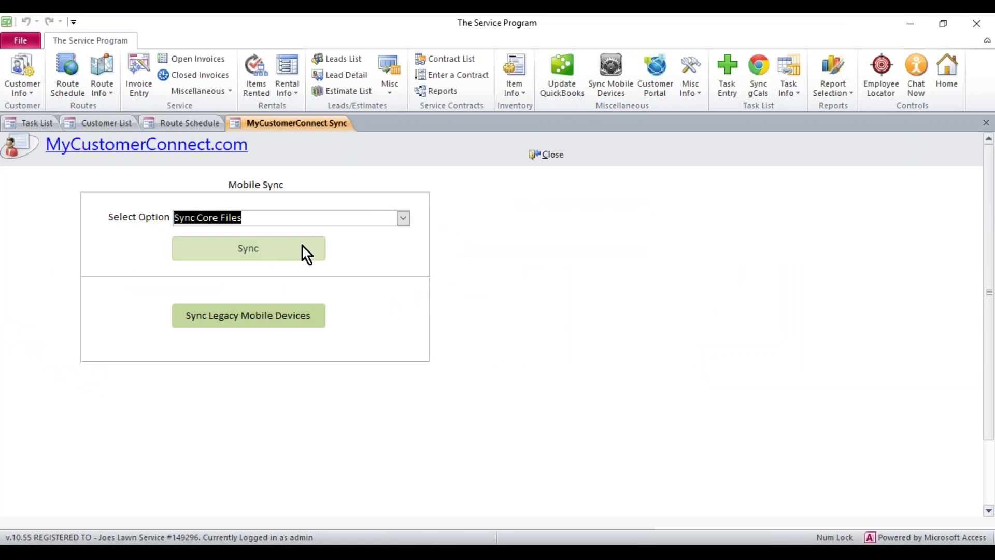
pyautogui.click(548, 154)
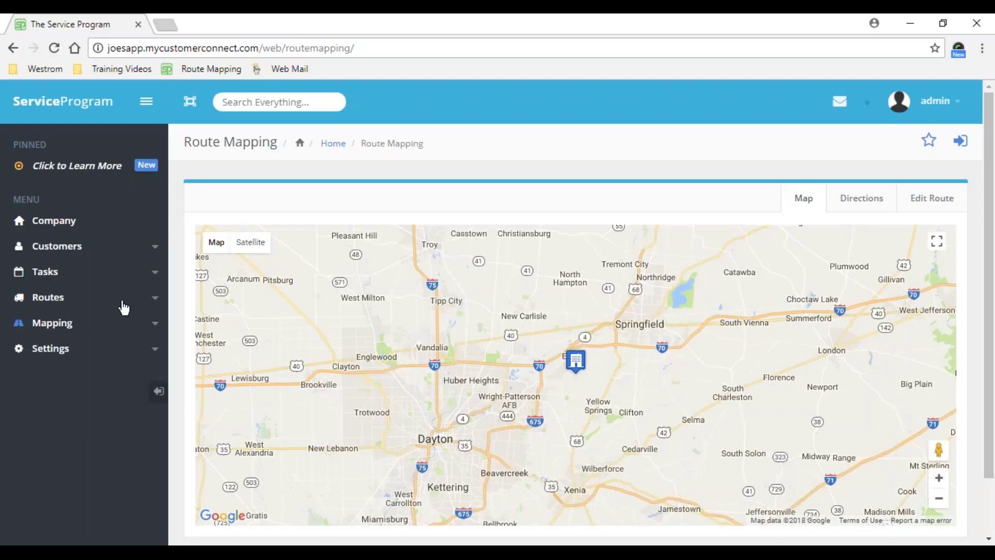
# - Reload Route Mapping and open Mapping Options to see the available routes
pyautogui.click(53, 48)
pyautogui.click(963, 142)
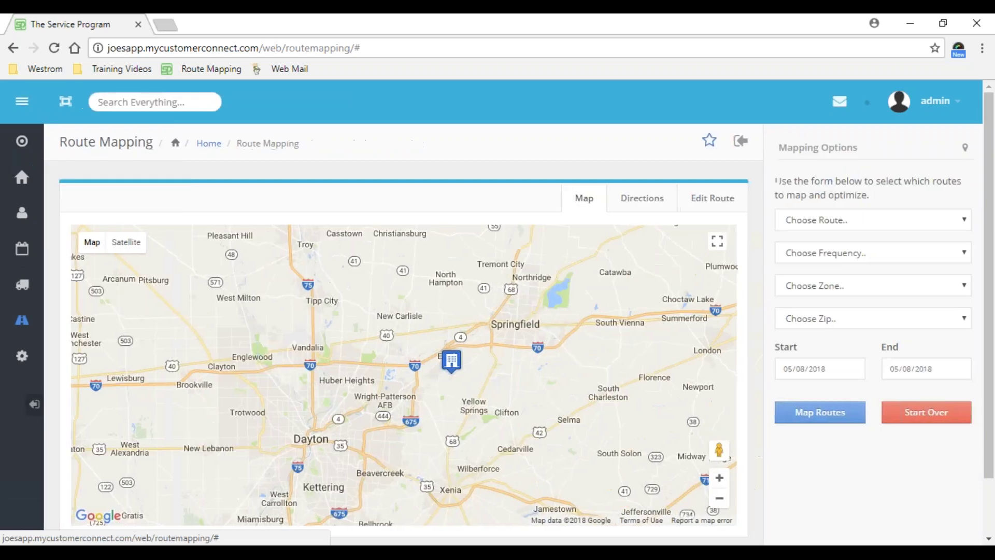
pyautogui.click(842, 223)
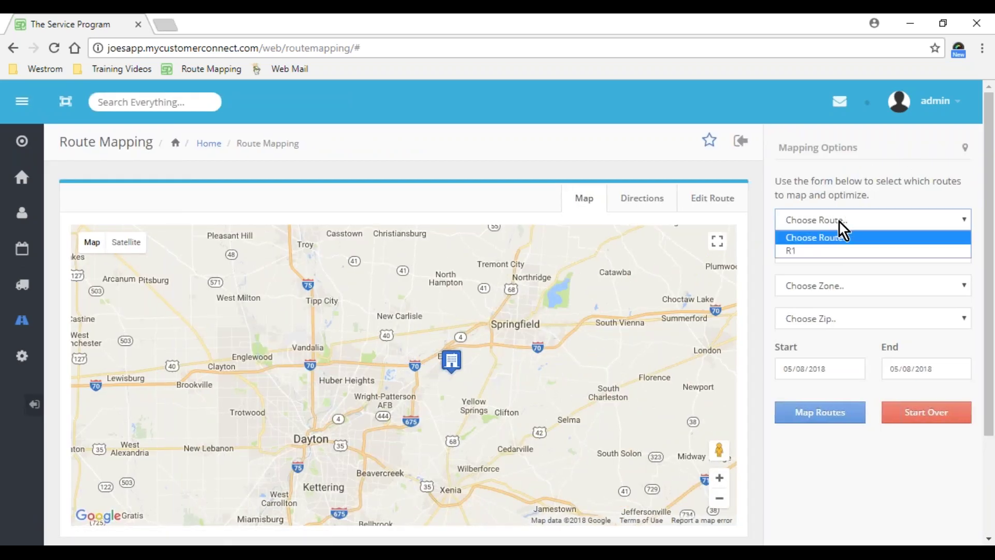
pyautogui.click(839, 224)
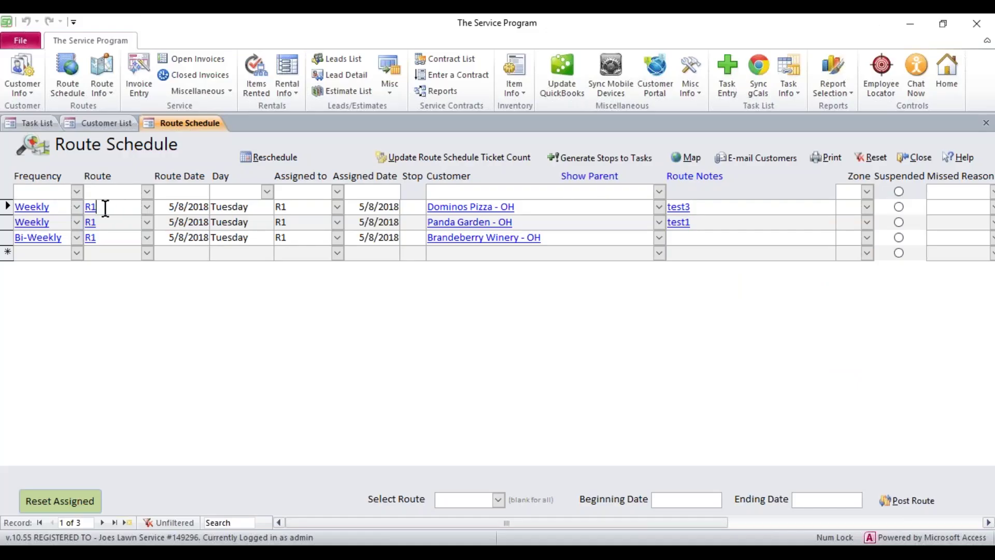
# - Check the stops in the Route Schedule, then return to the Route Mapping page
pyautogui.click(96, 206)
pyautogui.press('Down')
pyautogui.press('Down')
pyautogui.click(166, 207)
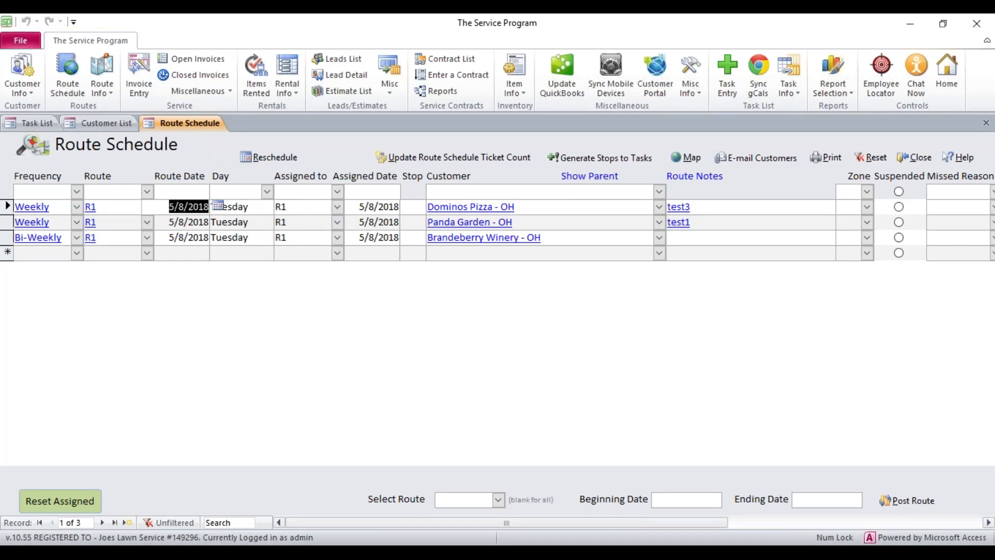
pyautogui.click(379, 553)
# - Choose route R1 and map its stops for 05/08/2018
pyautogui.click(828, 227)
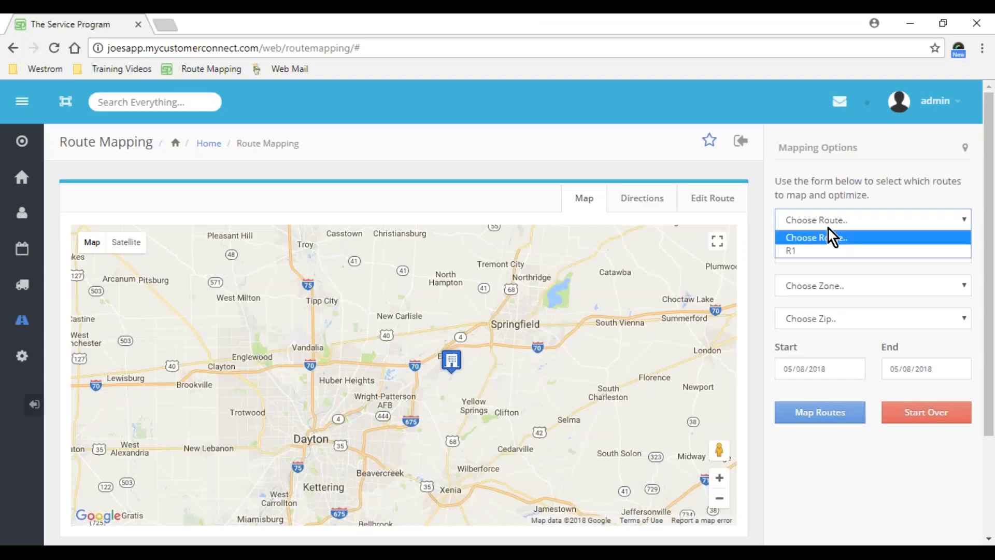
pyautogui.click(815, 251)
pyautogui.click(802, 369)
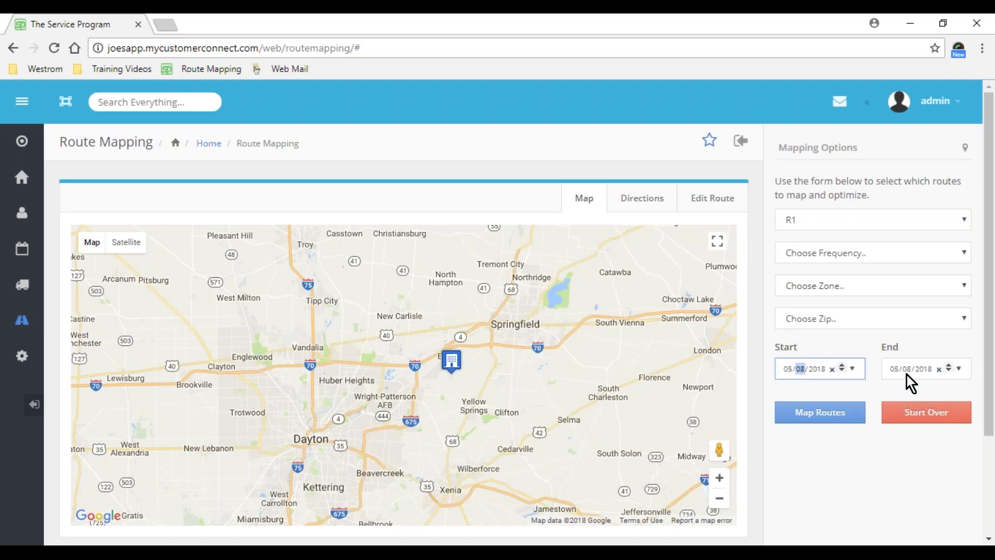
pyautogui.click(820, 415)
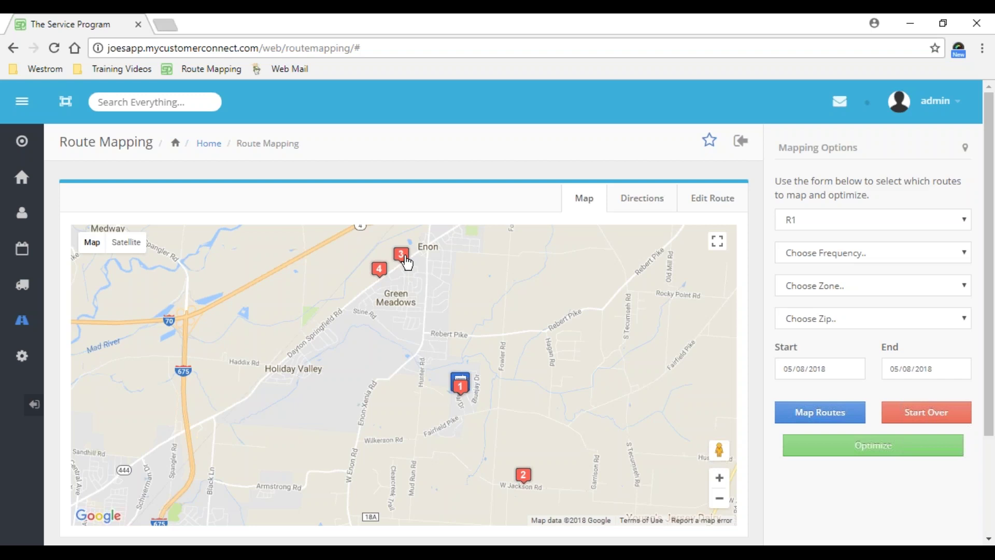
# - Check the Panda Garden stop, then optimize R1 to 20 min 56 sec, 10.6 miles
pyautogui.click(407, 264)
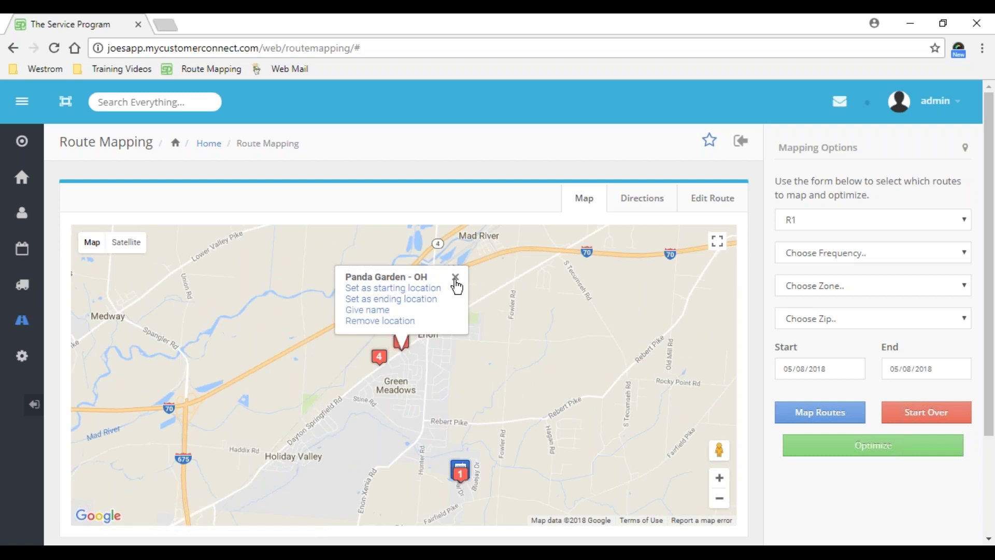
pyautogui.click(456, 277)
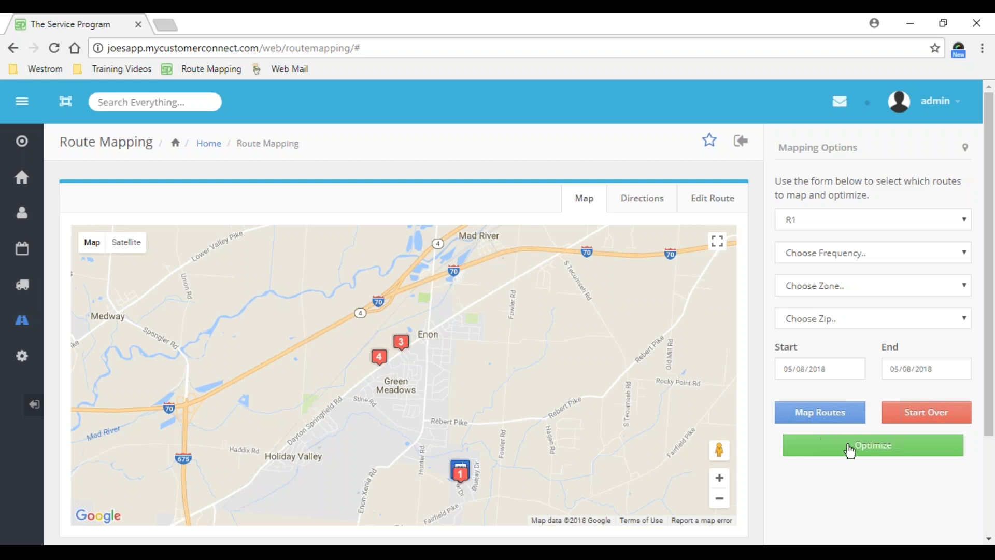
pyautogui.click(864, 449)
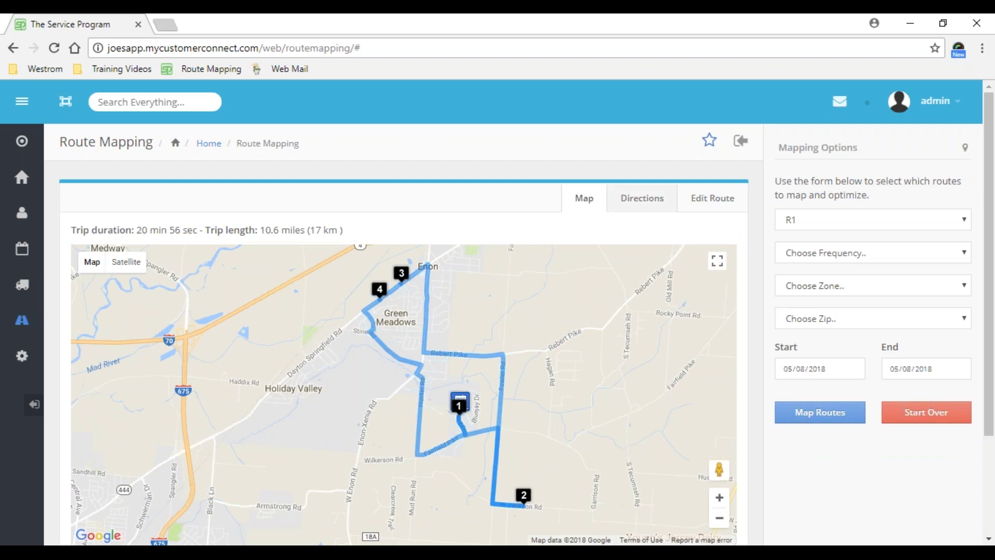
# - Show R1's turn-by-turn directions: Joes Lawn Service, Brandeberry Winery, Panda Garden, Dominos Pizza
pyautogui.click(651, 204)
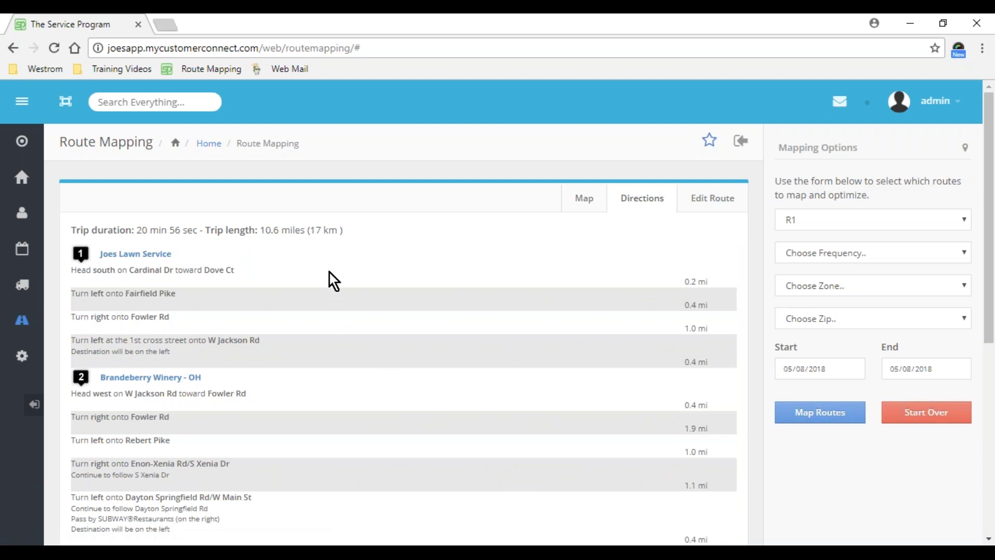
pyautogui.scroll(-5, 320, 299)
pyautogui.scroll(-1, 321, 301)
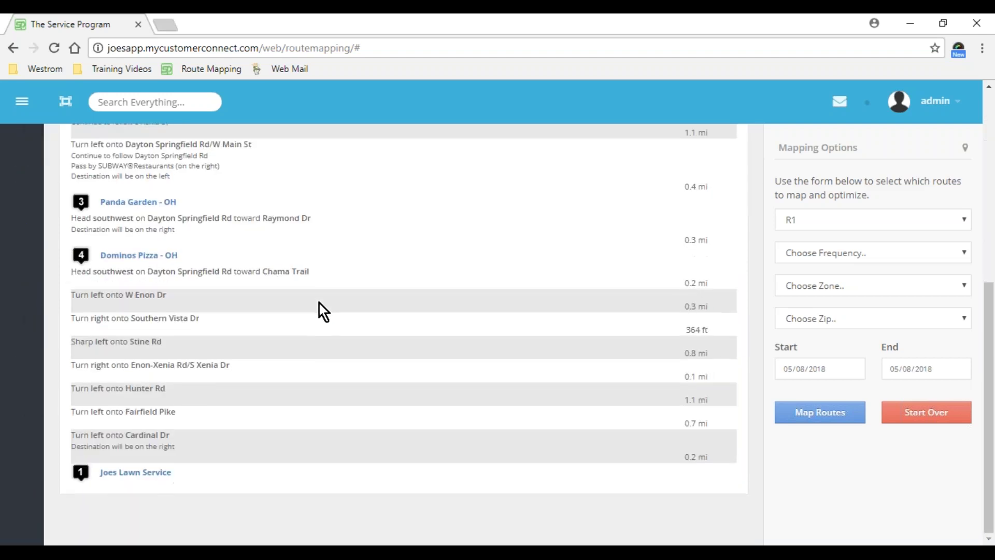
pyautogui.scroll(5, 319, 304)
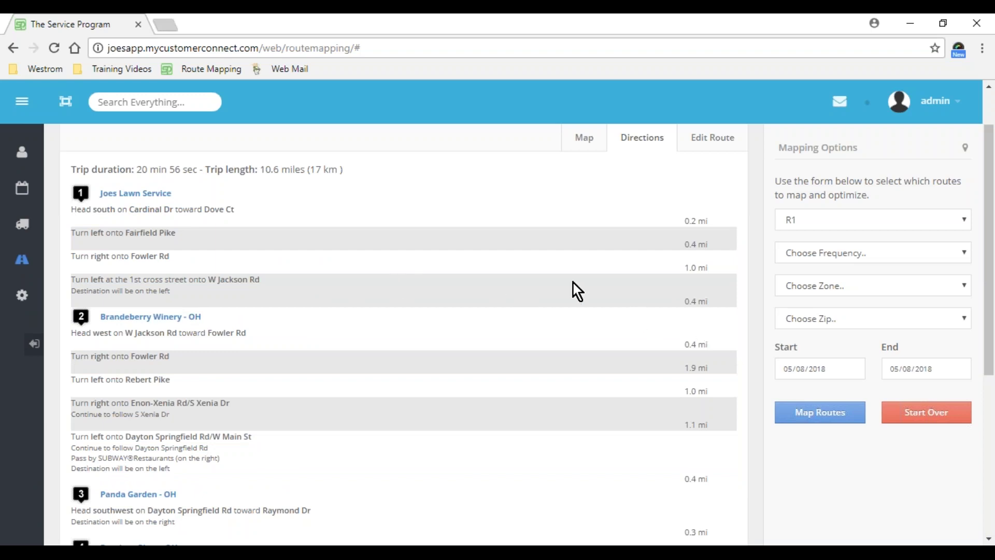
pyautogui.scroll(1, 638, 238)
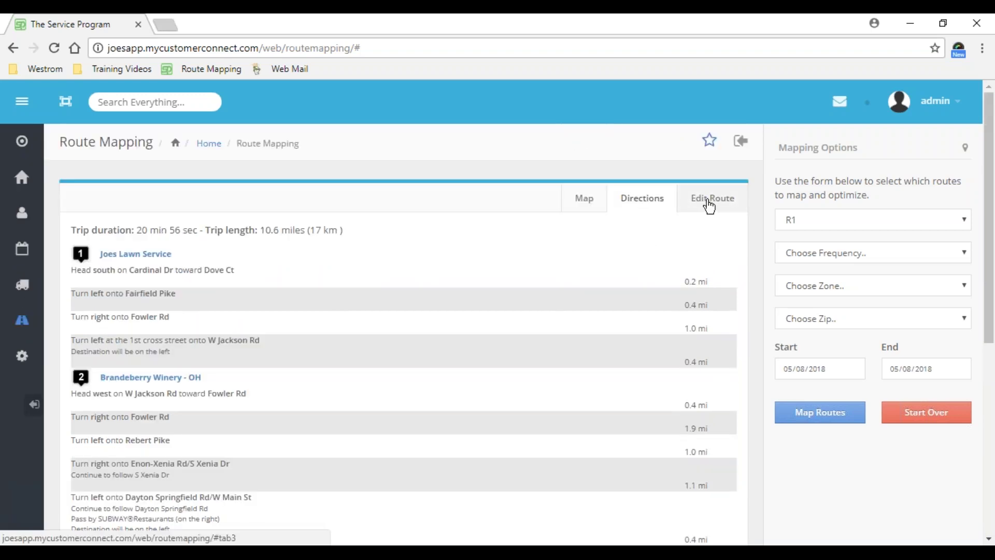
# - In Edit Route, move Brandeberry Winery below Panda Garden, then return to the Route Schedule
pyautogui.click(709, 205)
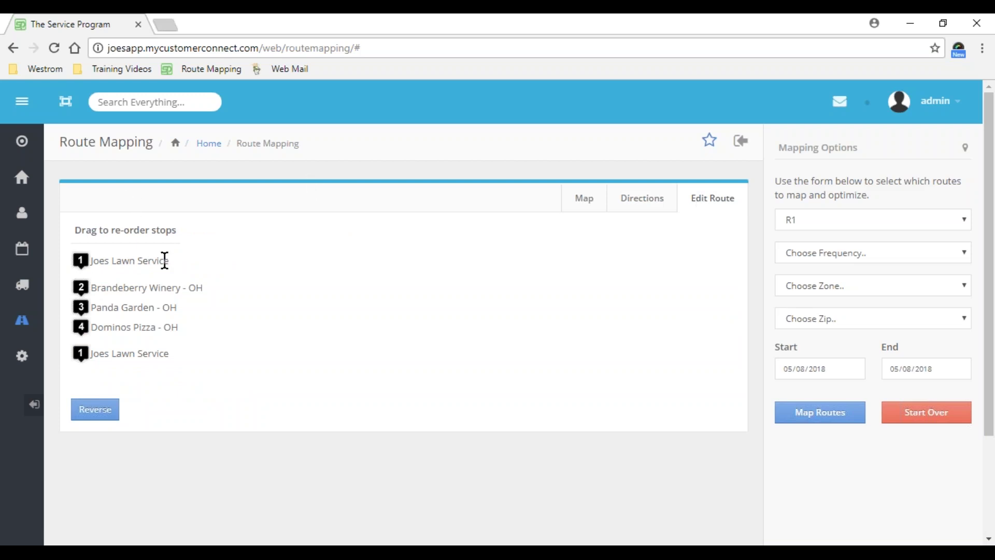
pyautogui.moveTo(169, 260); pyautogui.dragTo(92, 260)
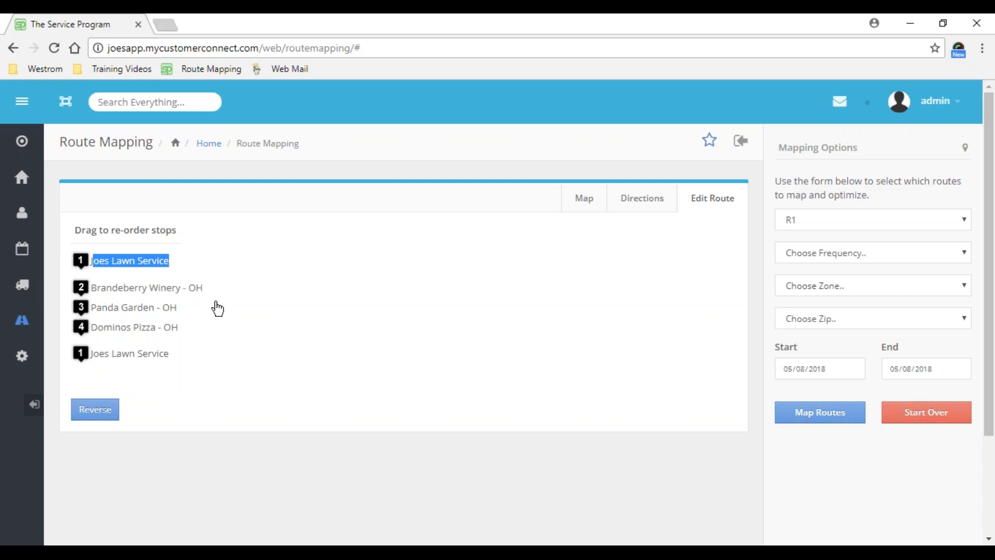
pyautogui.moveTo(80, 290); pyautogui.dragTo(80, 312)
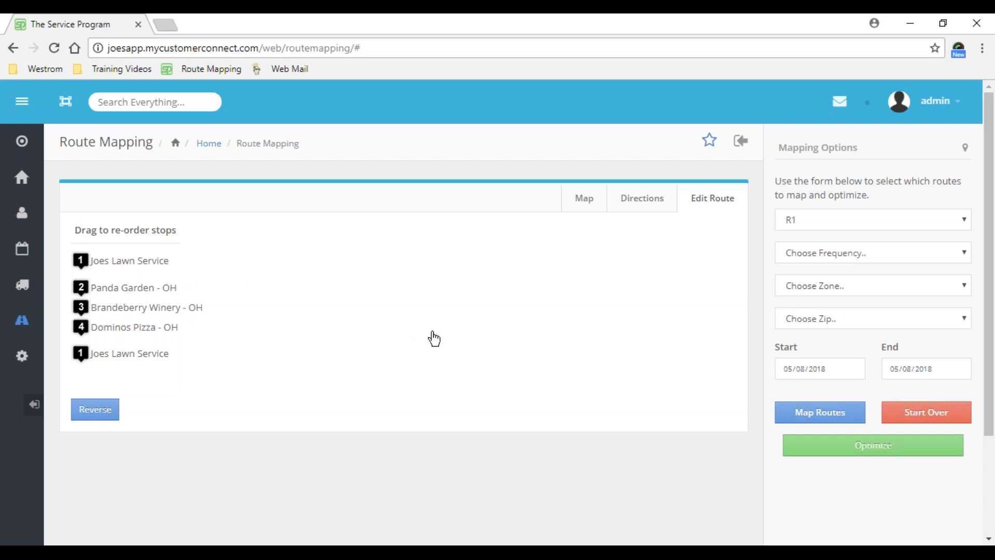
pyautogui.click(818, 224)
pyautogui.click(818, 223)
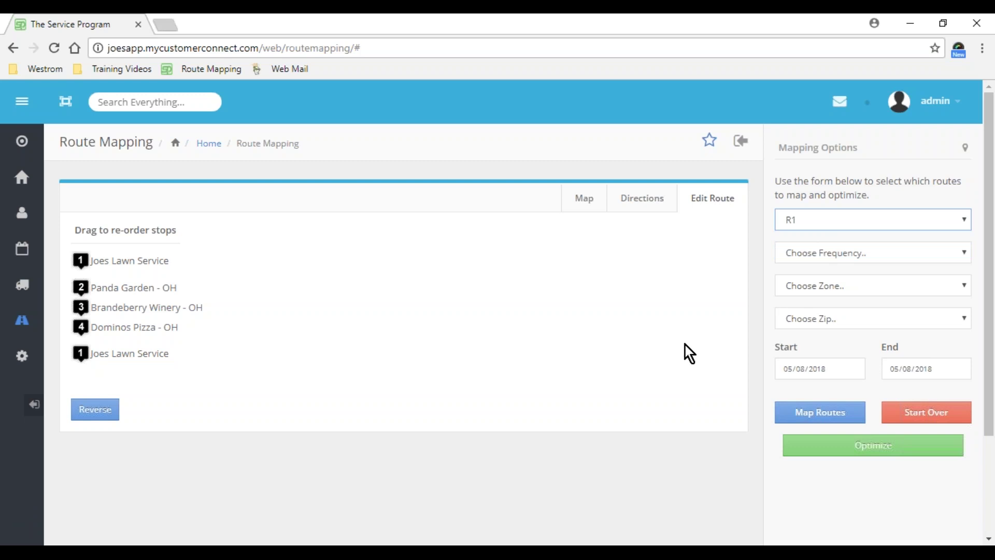
pyautogui.click(741, 542)
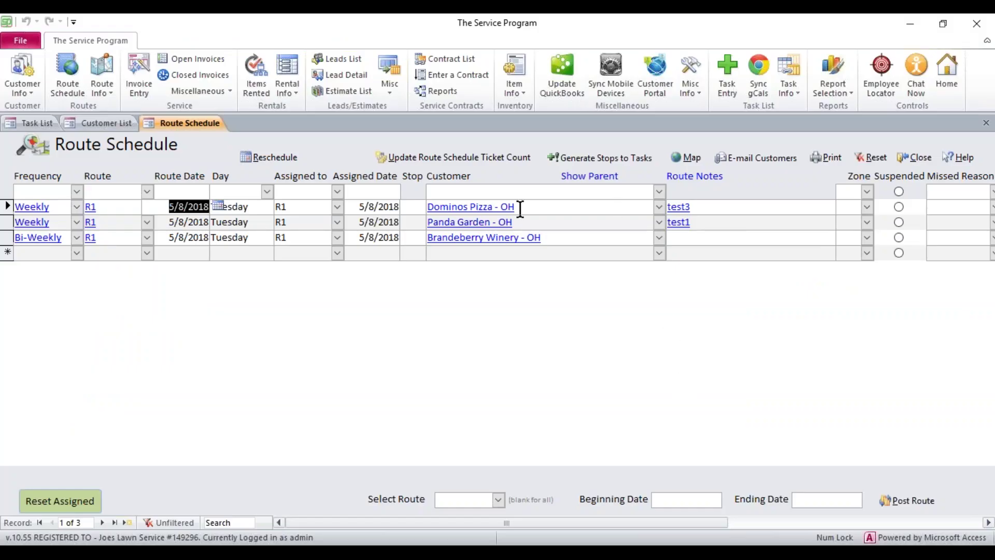
# - Confirm the R1 stops still lack stop numbers and close the Route Schedule
pyautogui.click(411, 223)
pyautogui.click(410, 237)
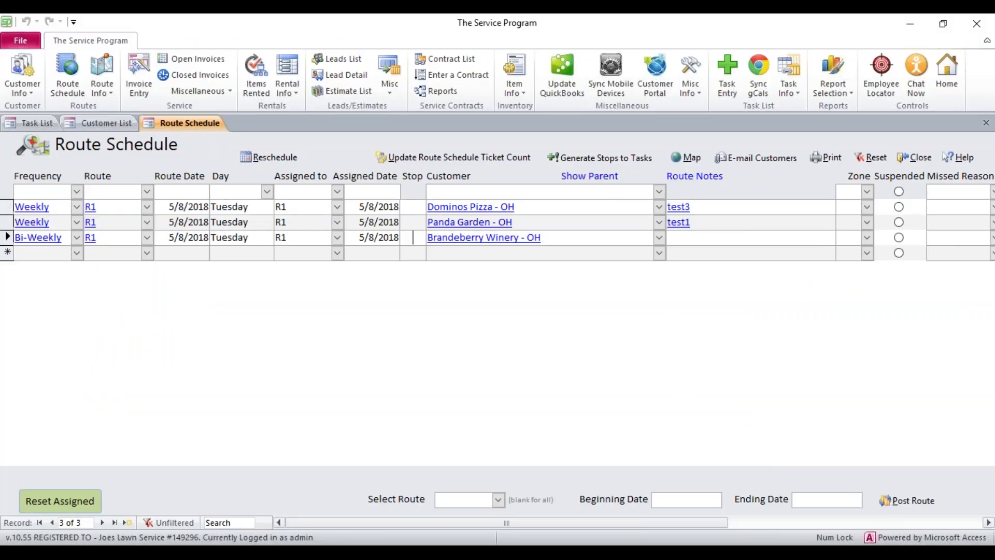
pyautogui.hotkey('ctrl', 'F4')
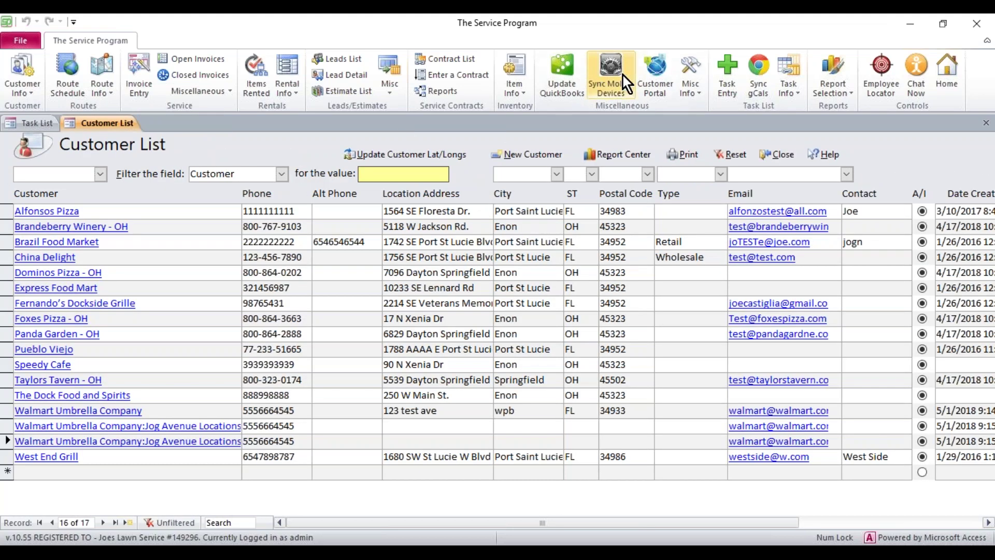
# - Run a mobile sync with the Routes option and confirm it
pyautogui.click(623, 76)
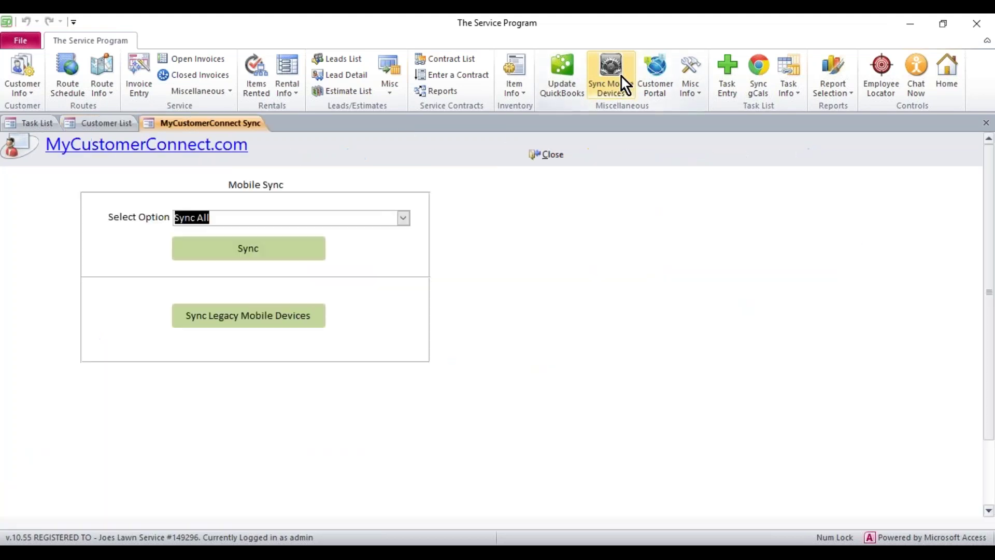
pyautogui.click(404, 218)
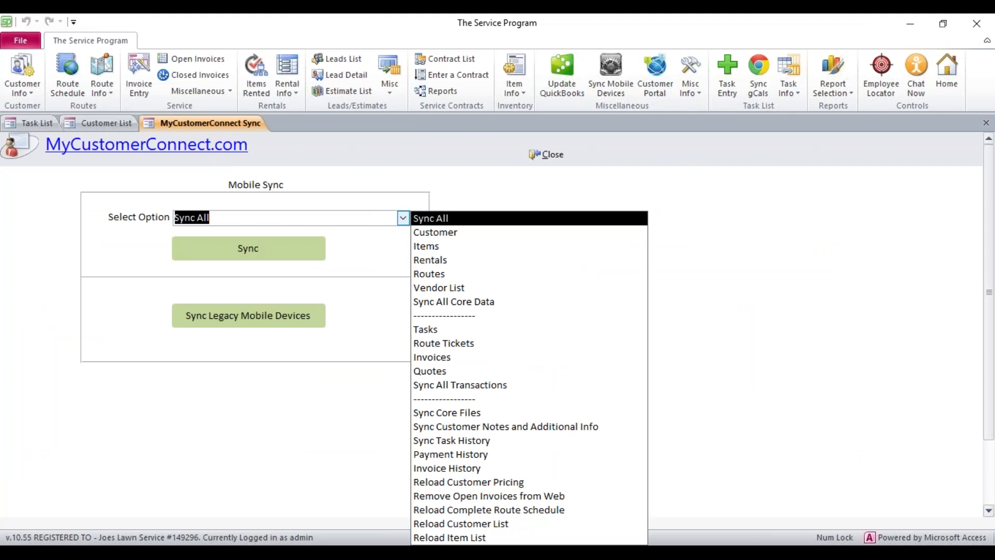
pyautogui.click(437, 275)
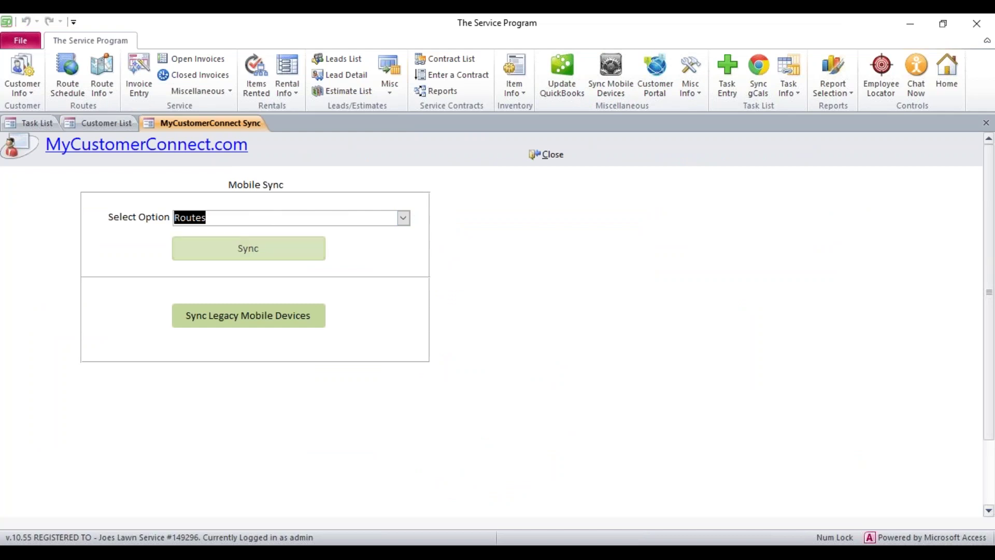
pyautogui.click(253, 251)
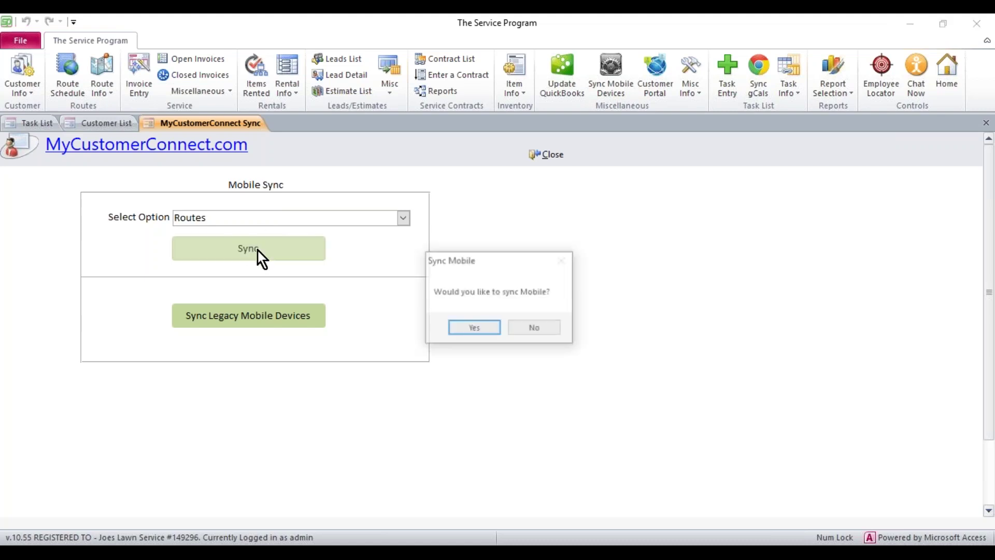
pyautogui.click(474, 329)
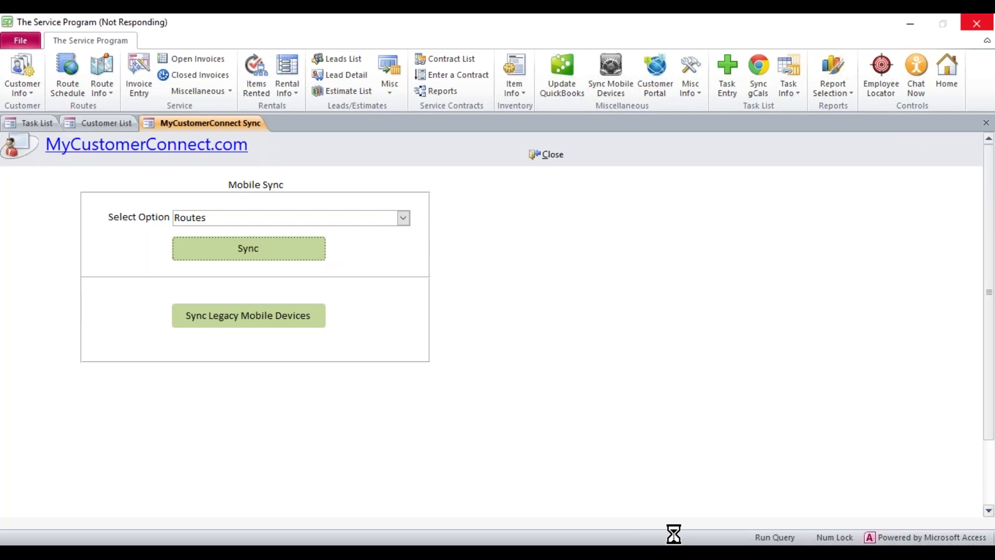
# - Check the route mapping page in the browser, then acknowledge the sync Complete message
pyautogui.click(380, 498)
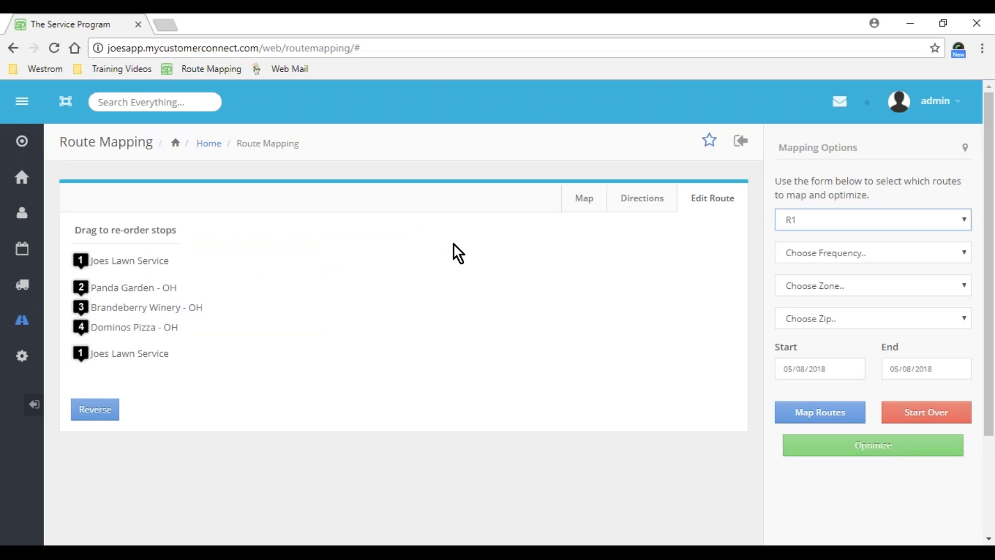
pyautogui.click(915, 24)
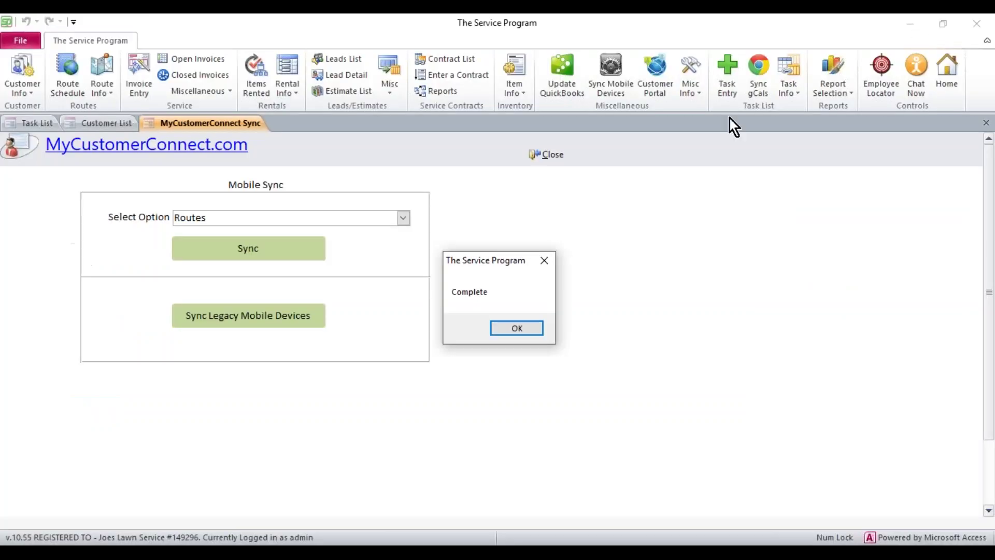
pyautogui.click(524, 328)
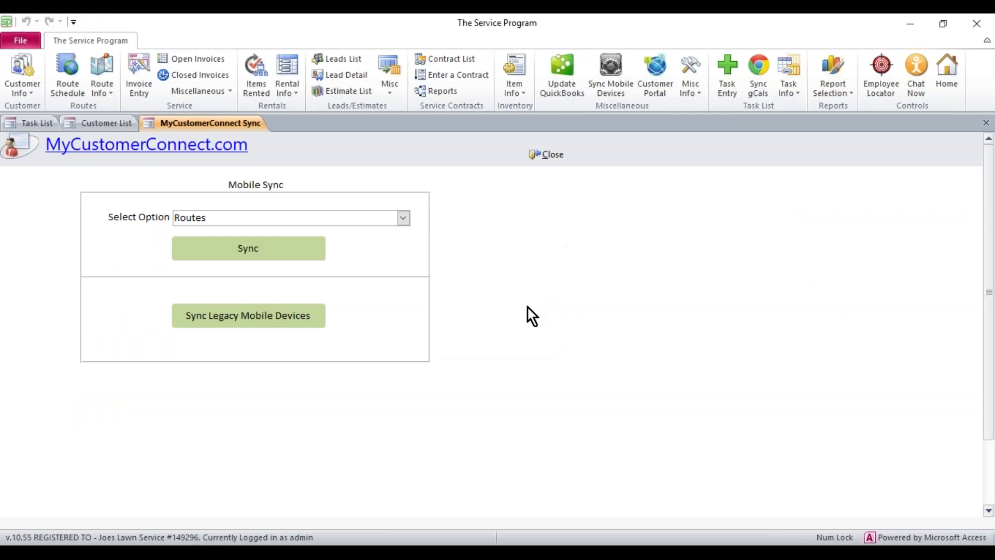
# - Reopen the Route Schedule and verify stops 1 Panda Garden, 2 Brandeberry Winery, 3 Dominos Pizza
pyautogui.click(553, 156)
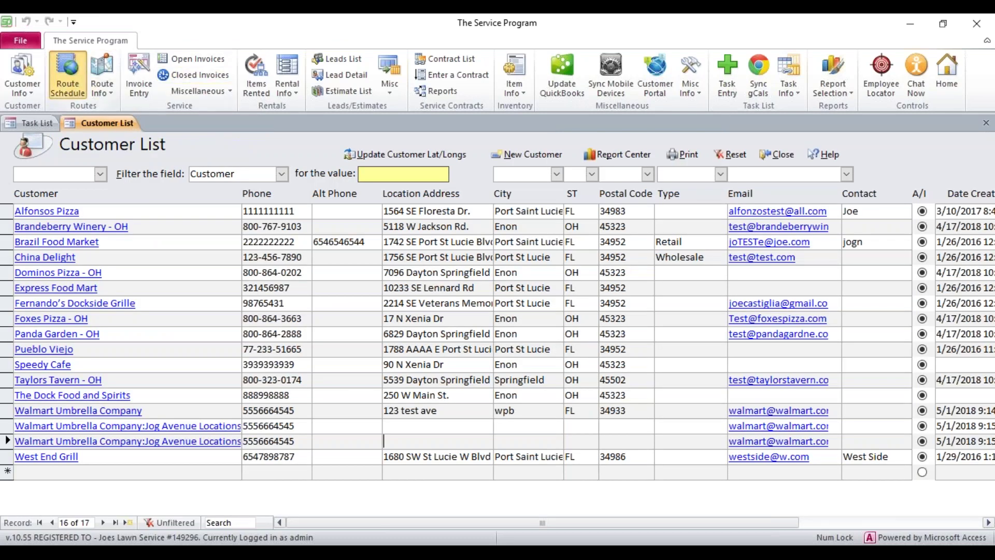
pyautogui.click(68, 78)
pyautogui.click(413, 207)
pyautogui.click(418, 223)
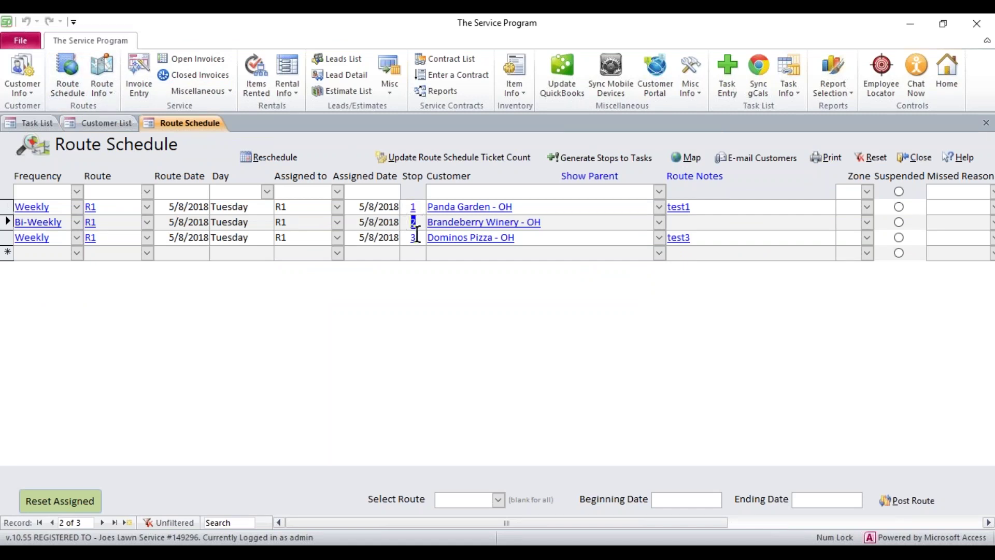
pyautogui.click(403, 238)
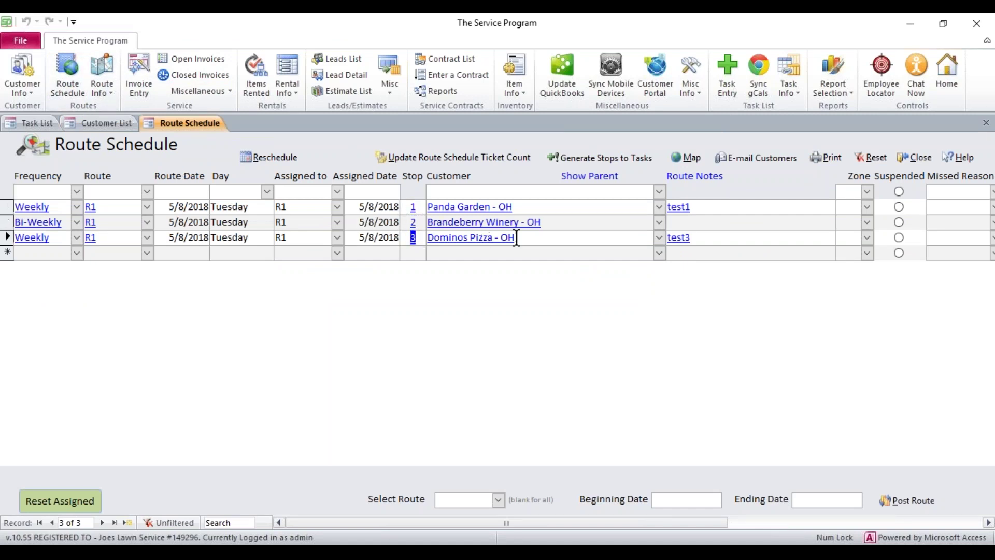